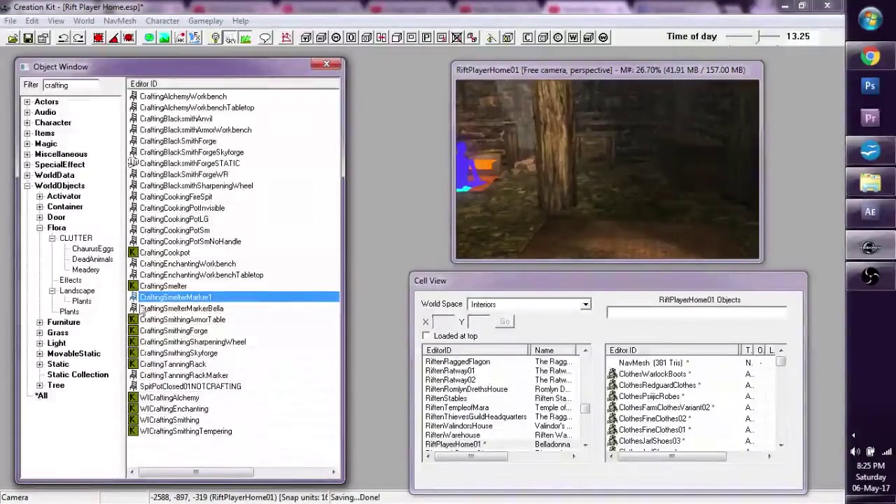
# Inspect the CraftingSmelterMarker1 furniture record, then close it unchanged
pyautogui.doubleClick(168, 297)
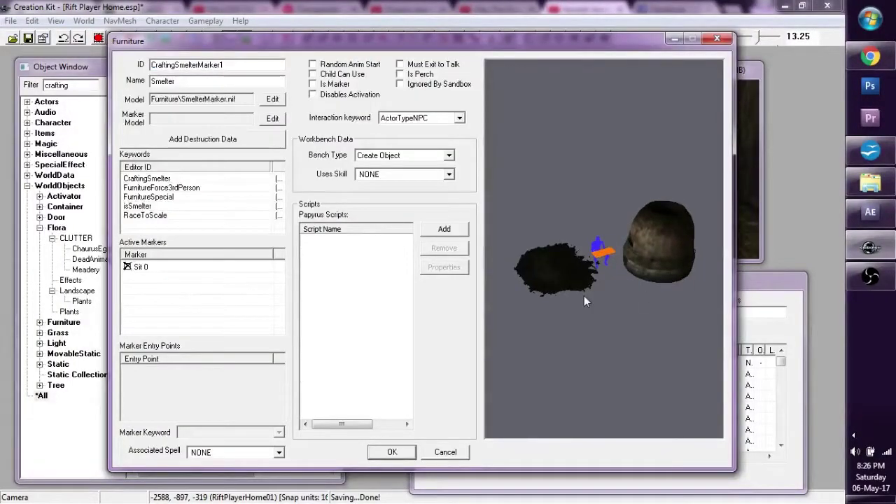
pyautogui.moveTo(584, 295); pyautogui.dragTo(627, 282)
pyautogui.press('Escape')
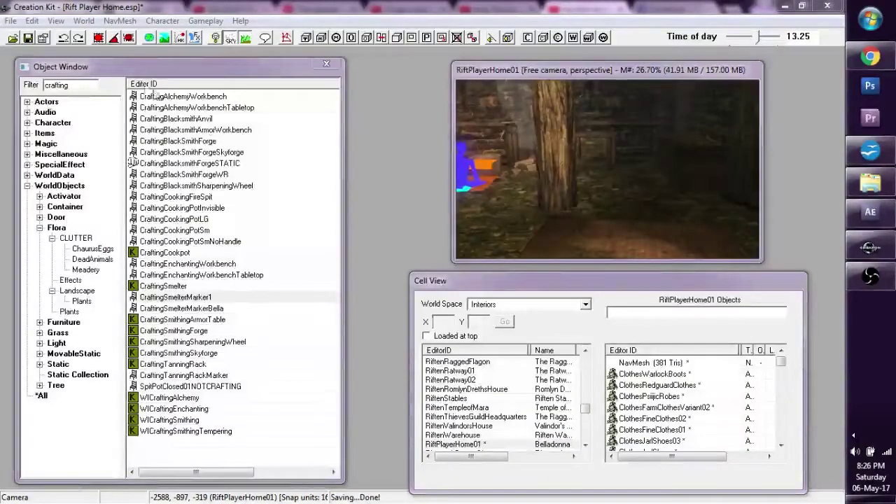
pyautogui.click(139, 70)
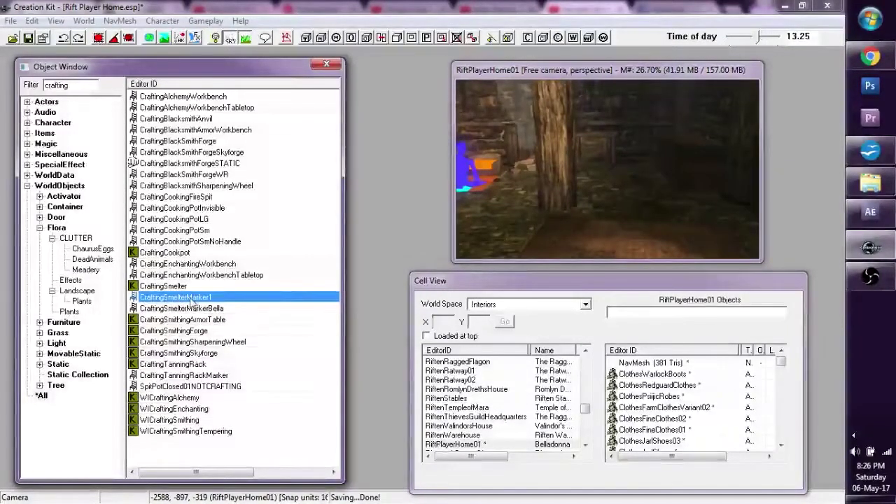
# Duplicate CraftingSmelterMarker1 and change the copy's ID to 'AA_Custome Smelter'
pyautogui.rightClick(191, 301)
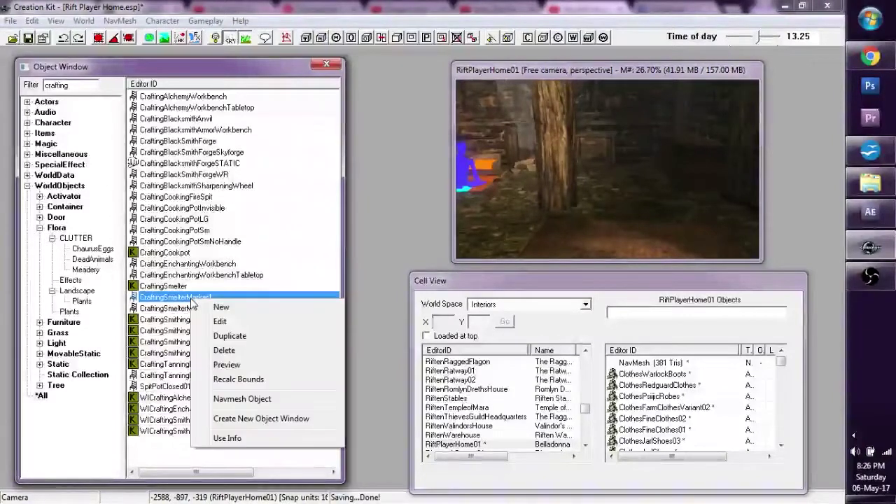
pyautogui.click(227, 336)
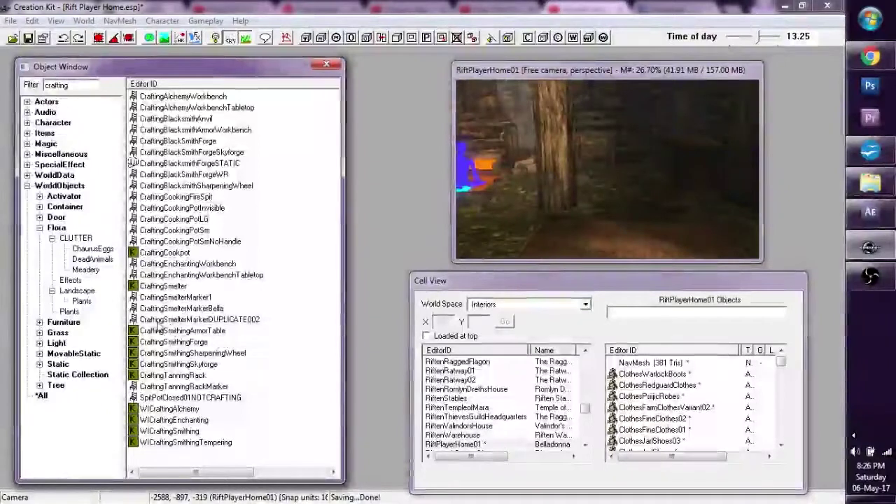
pyautogui.click(186, 323)
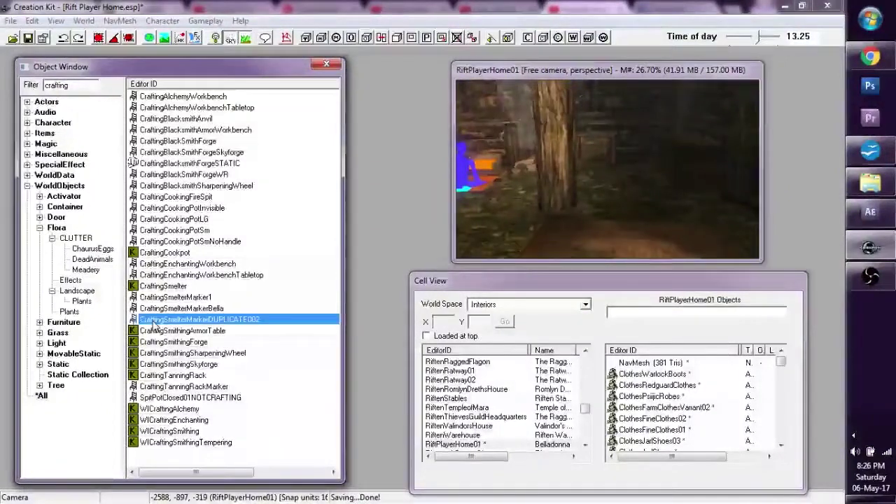
pyautogui.click(250, 322)
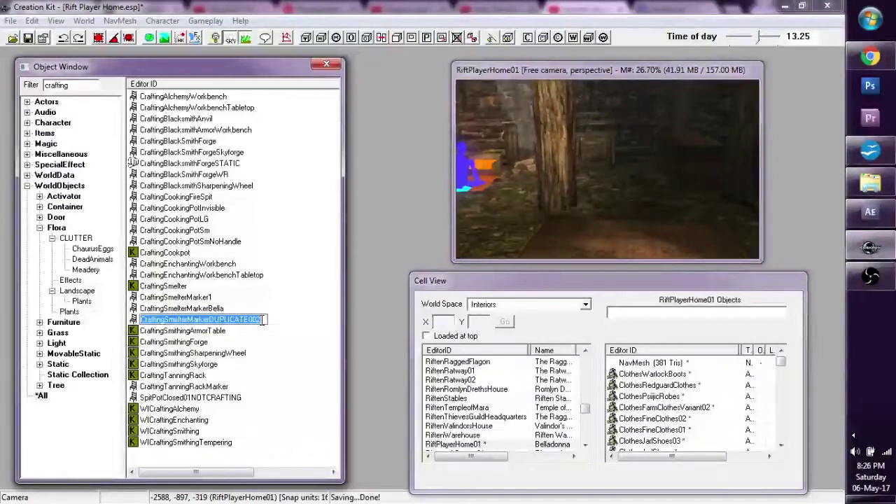
pyautogui.click(262, 320)
pyautogui.moveTo(262, 320); pyautogui.dragTo(158, 324)
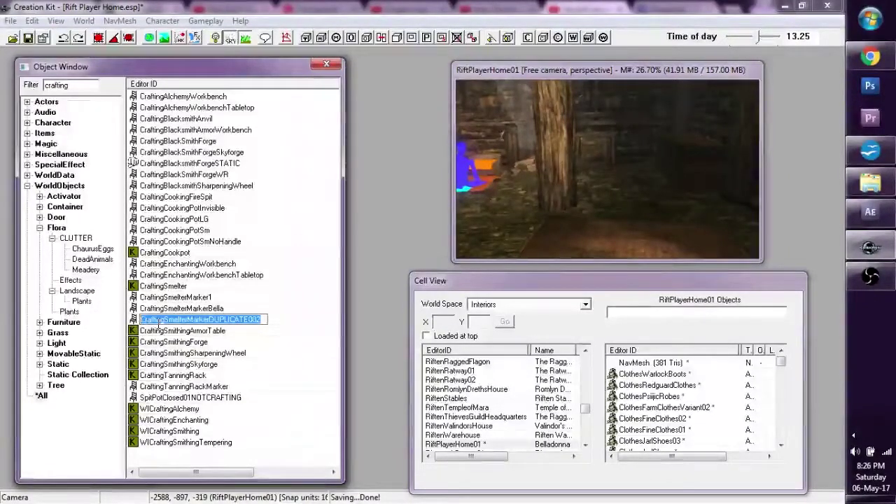
pyautogui.write('AA')
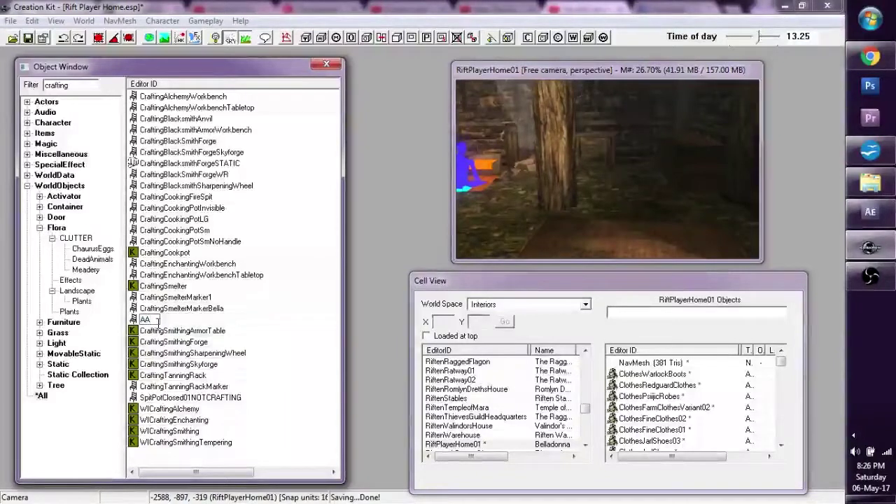
pyautogui.write('_Custo')
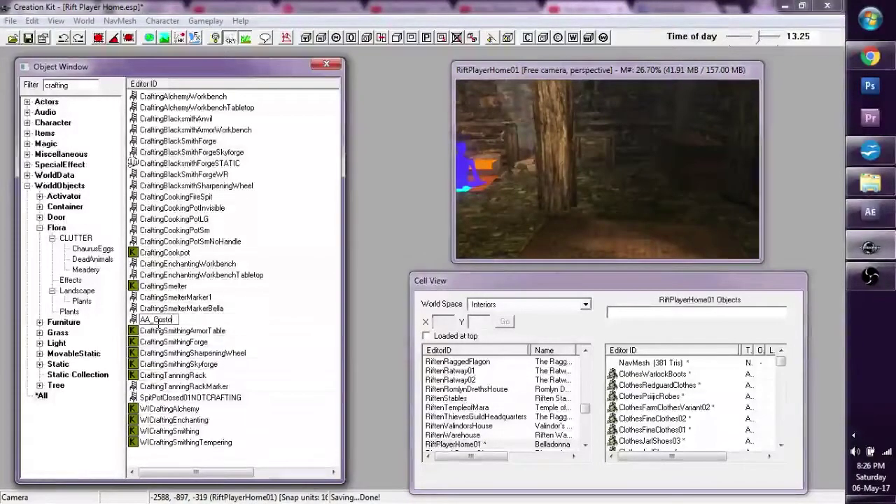
pyautogui.write('me Smelte')
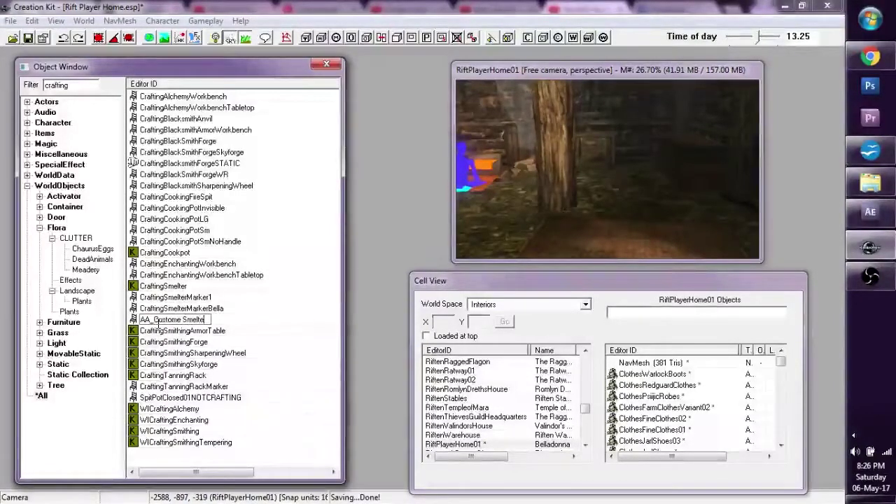
pyautogui.write('r')
pyautogui.press('Return')
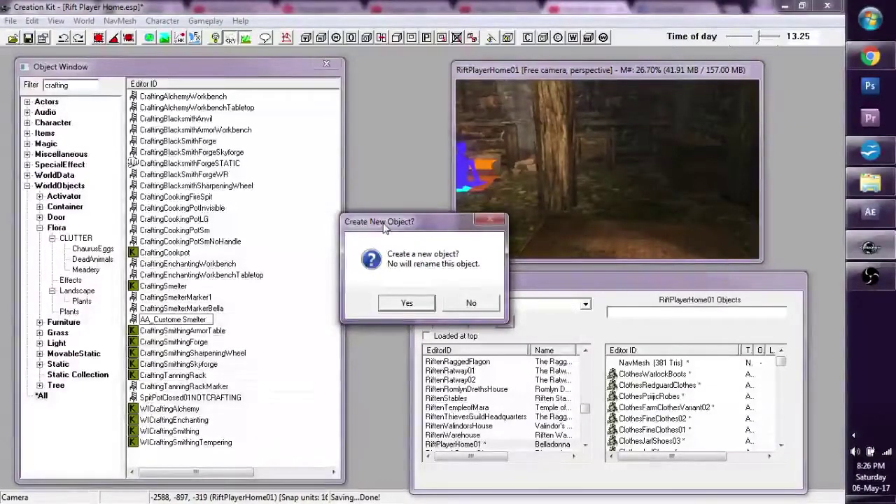
# Decline creating a new object and confirm renaming the duplicate to AA_CustomeSmelter
pyautogui.click(472, 303)
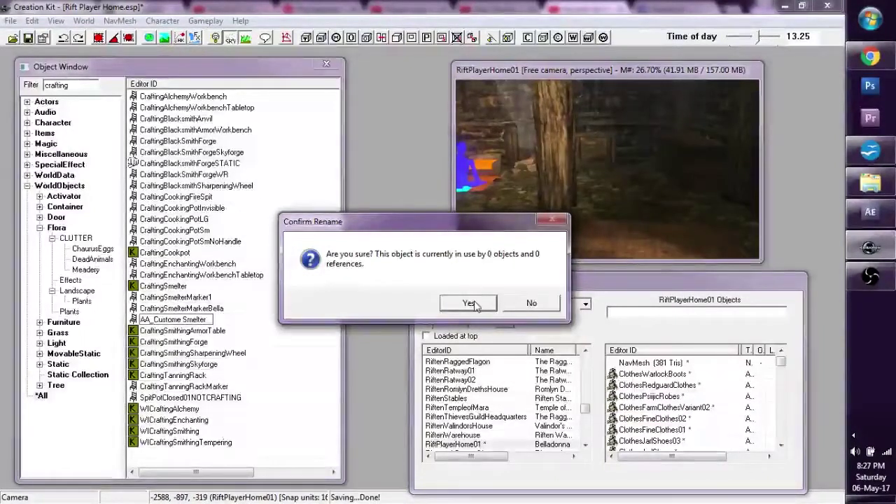
pyautogui.click(472, 302)
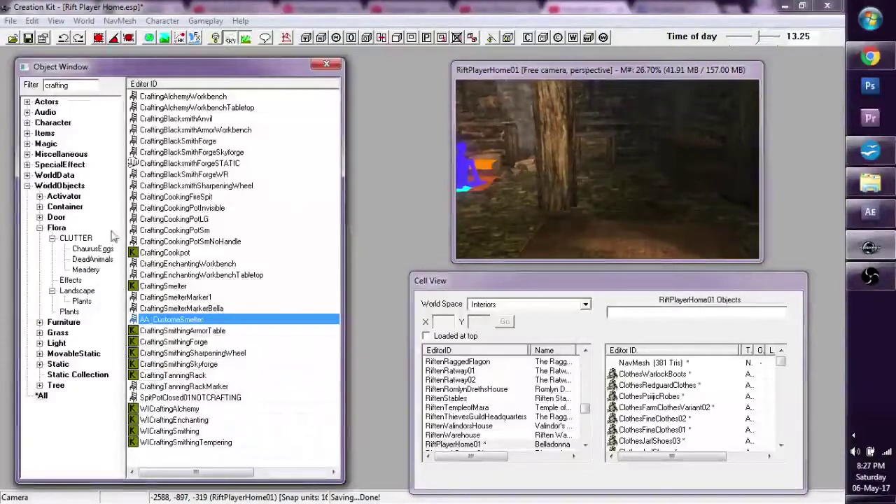
# Clear the filter, show WorldObjects > Static, and filter the list by 'brazier'
pyautogui.moveTo(83, 88); pyautogui.dragTo(38, 88)
pyautogui.press('BackSpace')
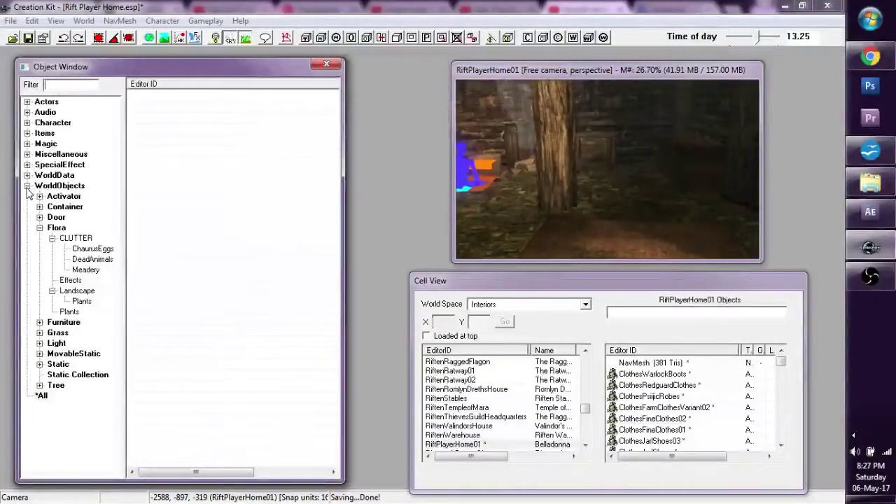
pyautogui.click(28, 186)
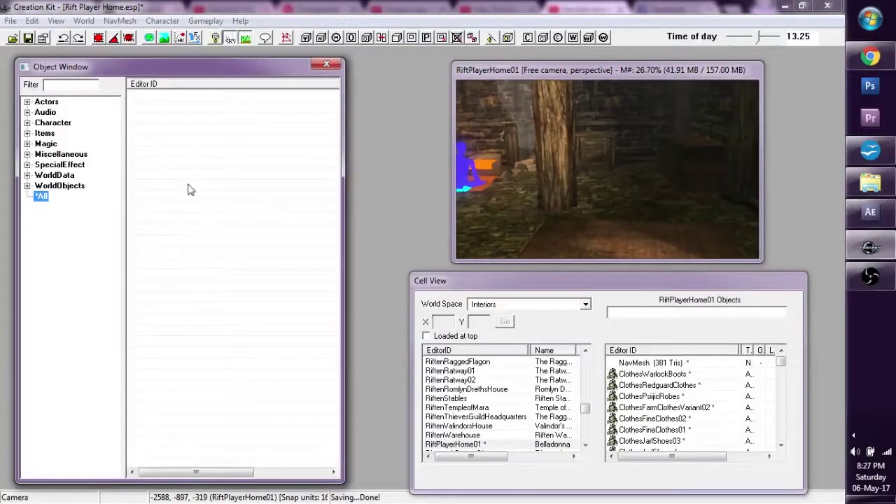
pyautogui.click(26, 185)
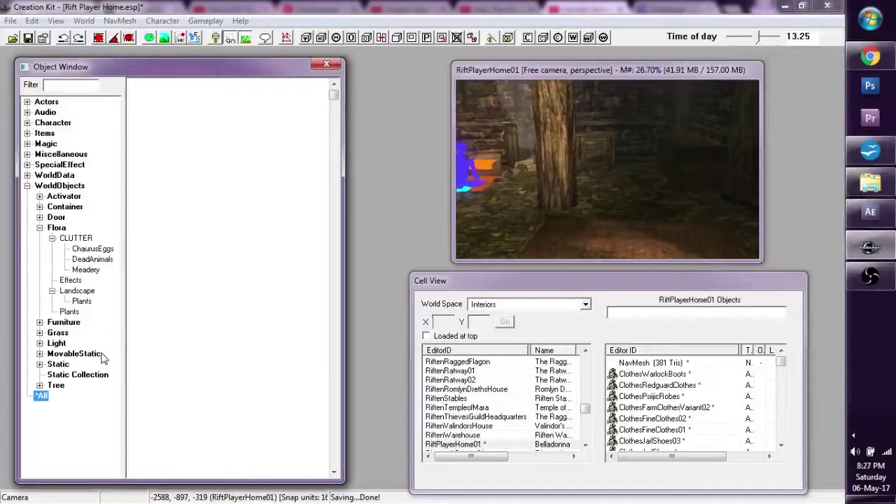
pyautogui.click(58, 364)
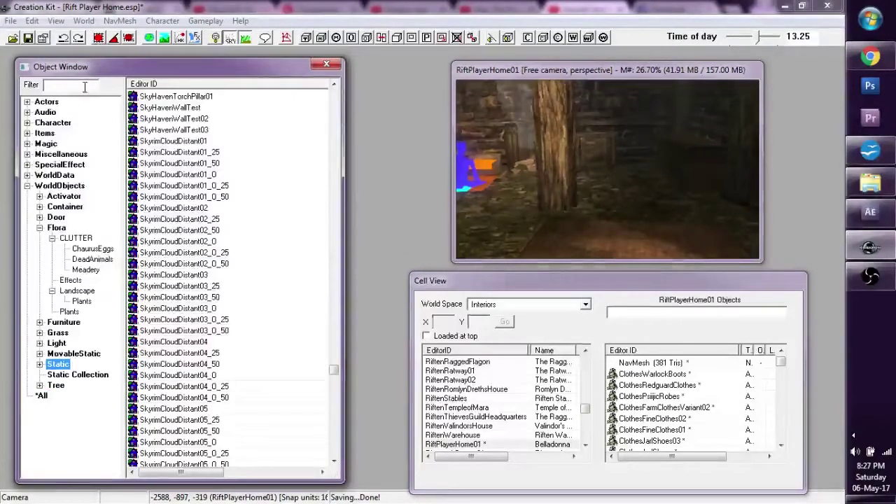
pyautogui.click(84, 86)
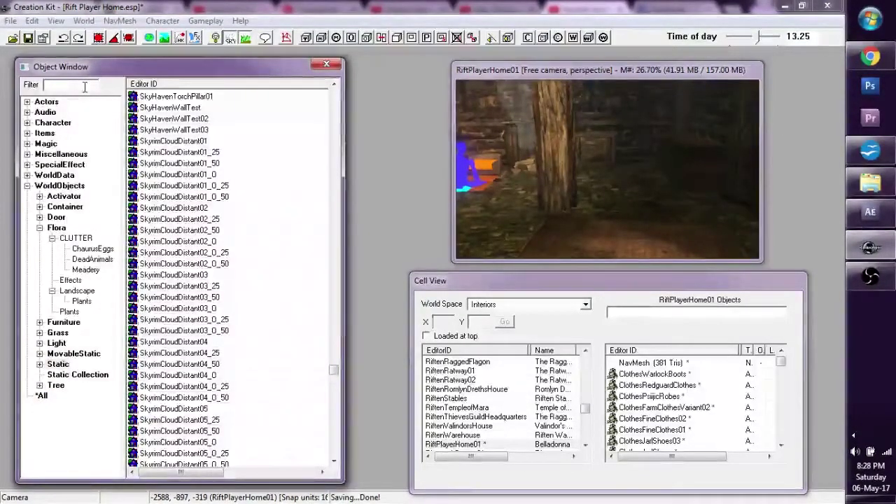
pyautogui.write('brazier')
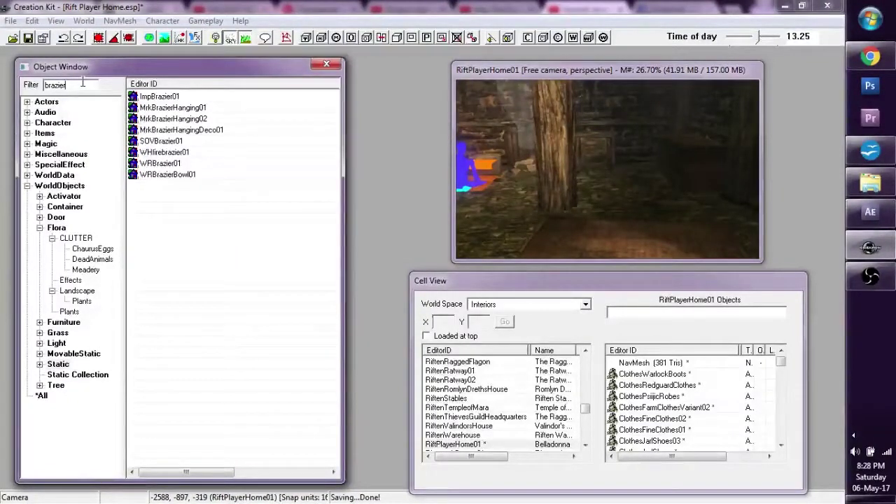
# Open the WHfirebrazier01 static record and its model data, then close both
pyautogui.click(161, 153)
pyautogui.doubleClick(133, 153)
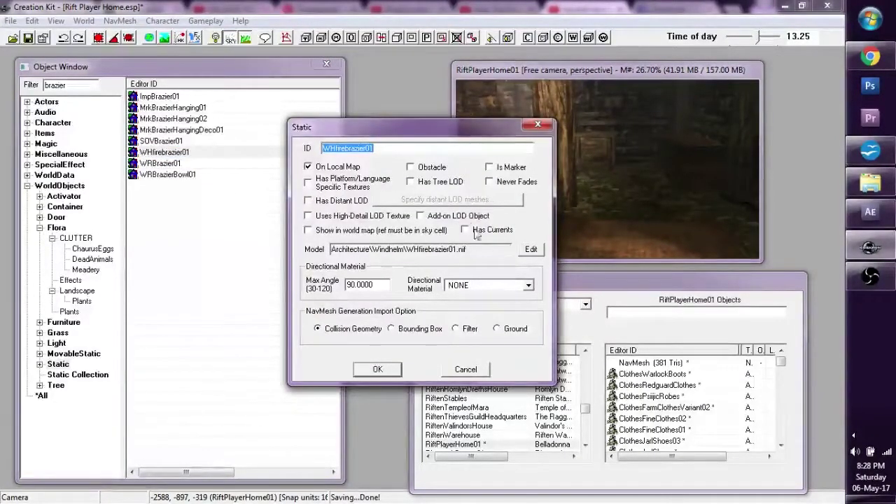
pyautogui.click(530, 250)
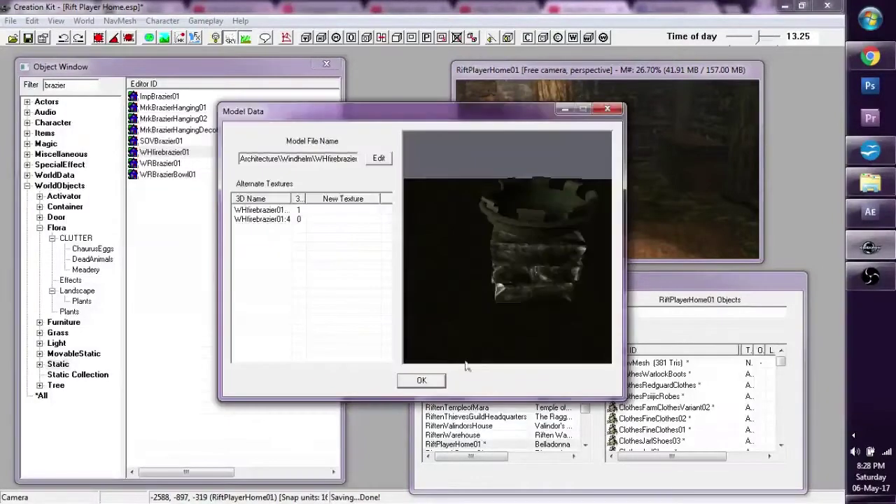
pyautogui.click(438, 383)
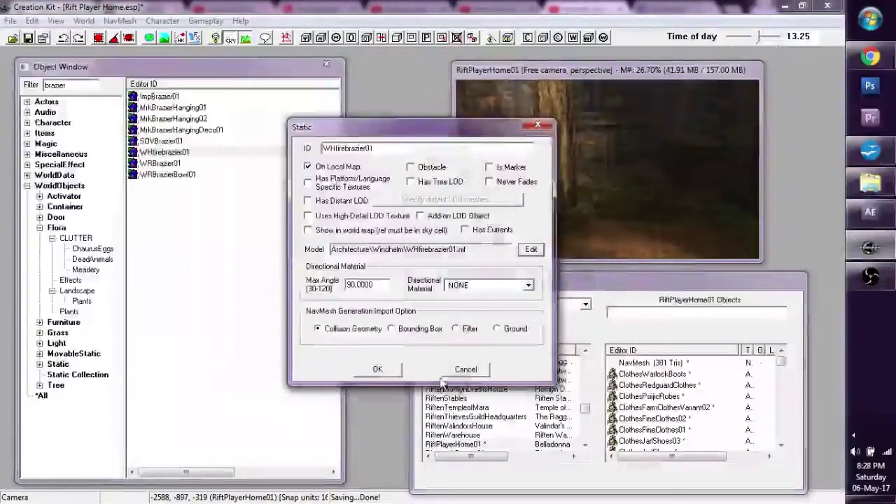
pyautogui.click(465, 369)
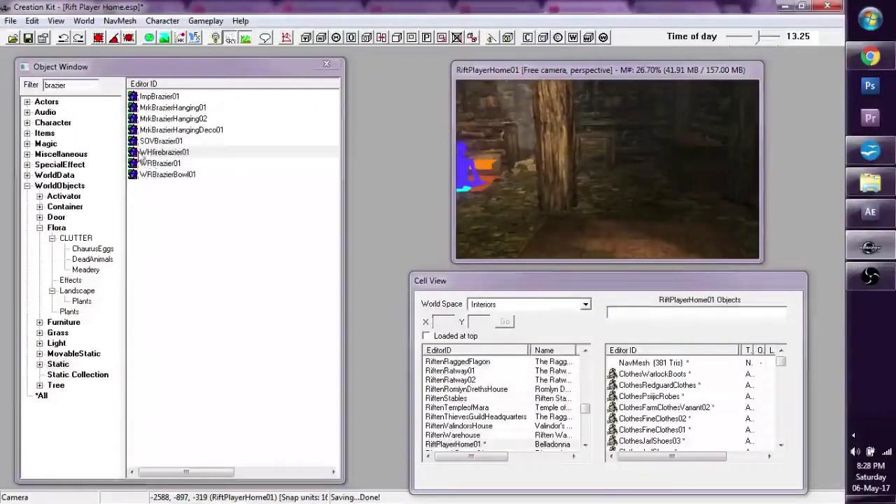
# Reopen WHfirebrazier01's model data and copy its path Architecture\Windhelm\WHfirebrazier01.nif
pyautogui.doubleClick(161, 152)
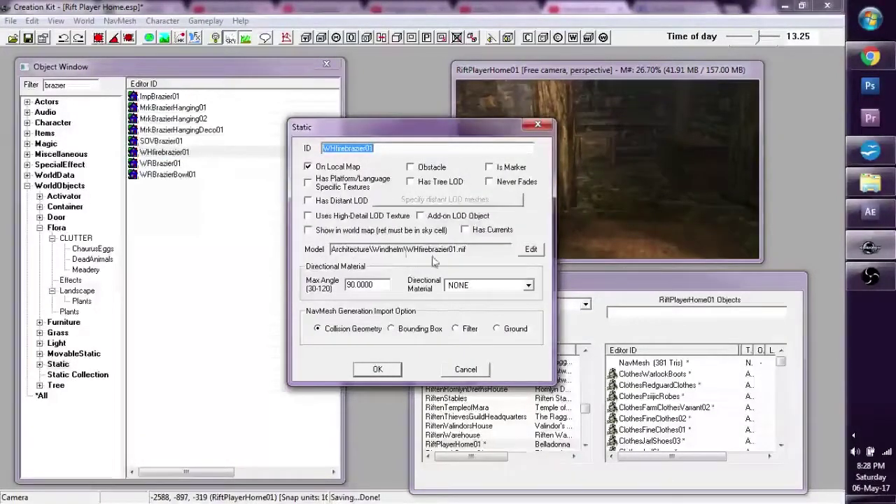
pyautogui.click(531, 250)
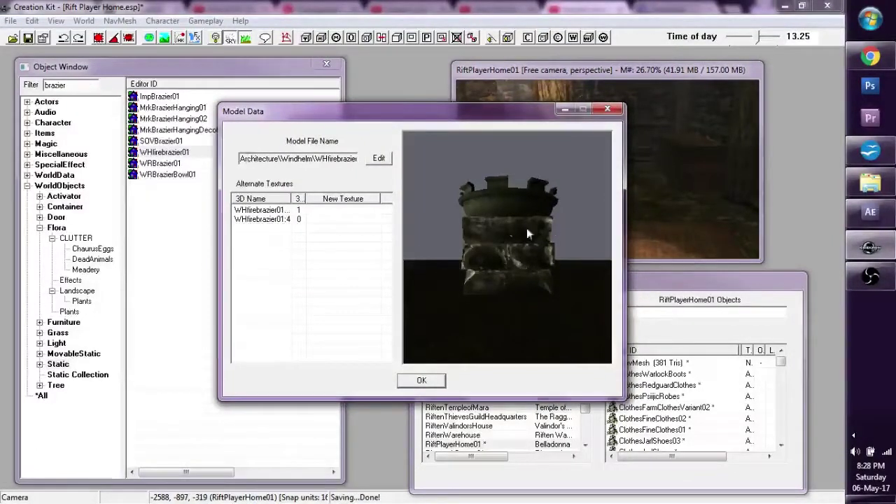
pyautogui.moveTo(531, 231); pyautogui.dragTo(494, 268)
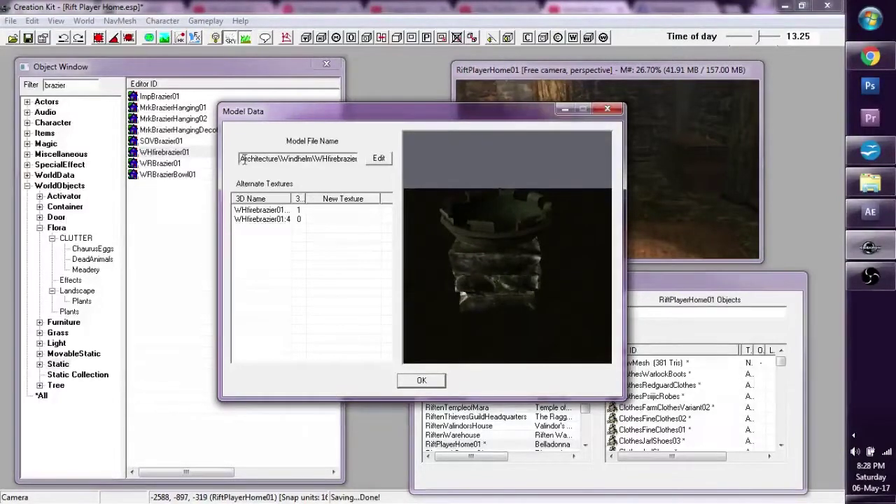
pyautogui.moveTo(241, 159); pyautogui.dragTo(367, 162)
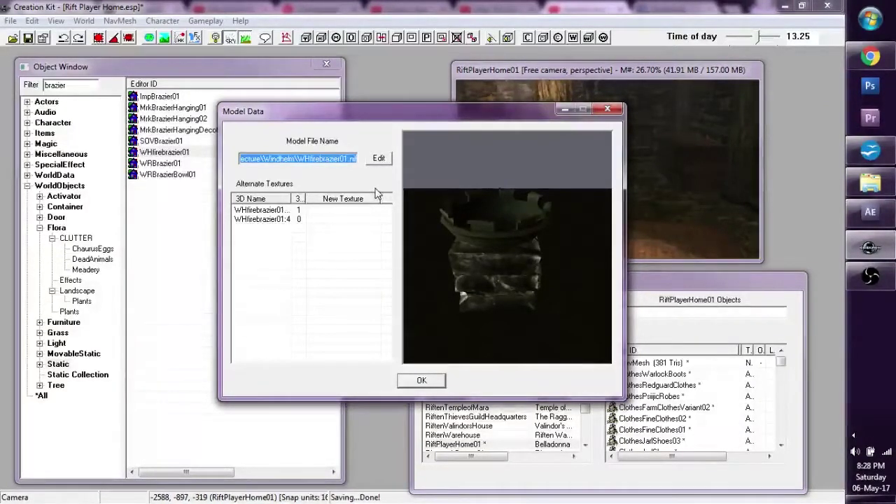
pyautogui.rightClick(347, 162)
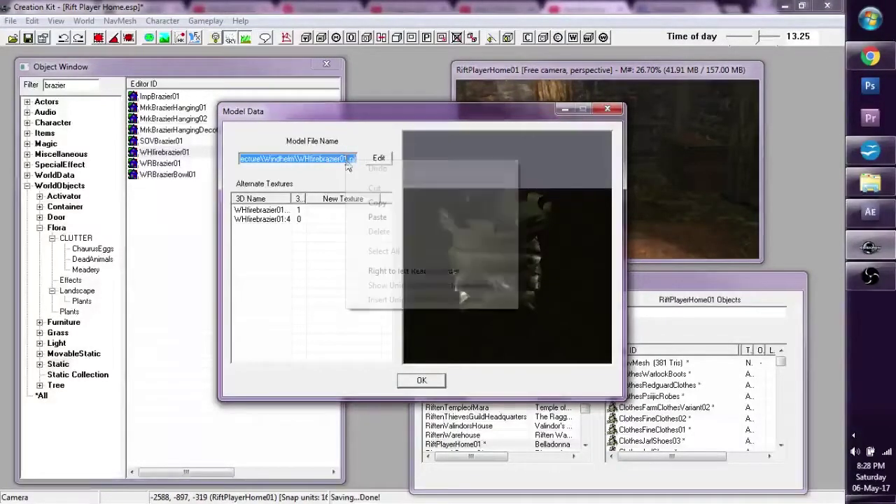
pyautogui.click(381, 201)
pyautogui.click(564, 220)
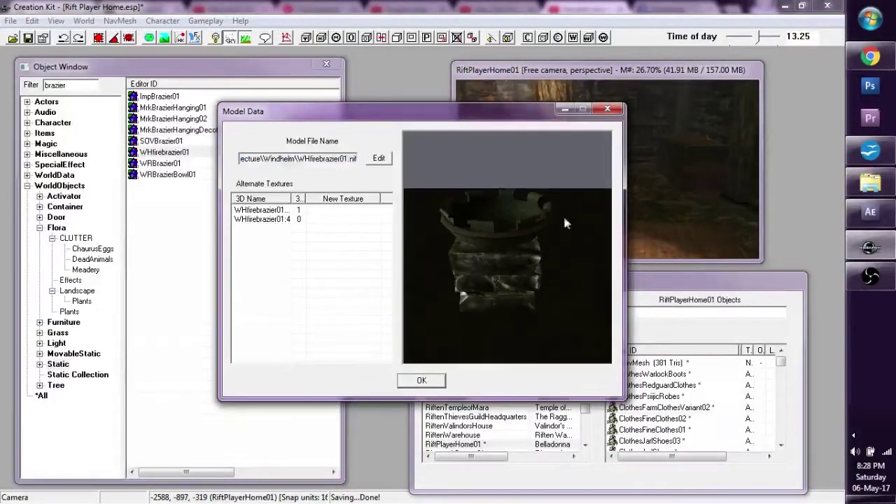
pyautogui.click(607, 109)
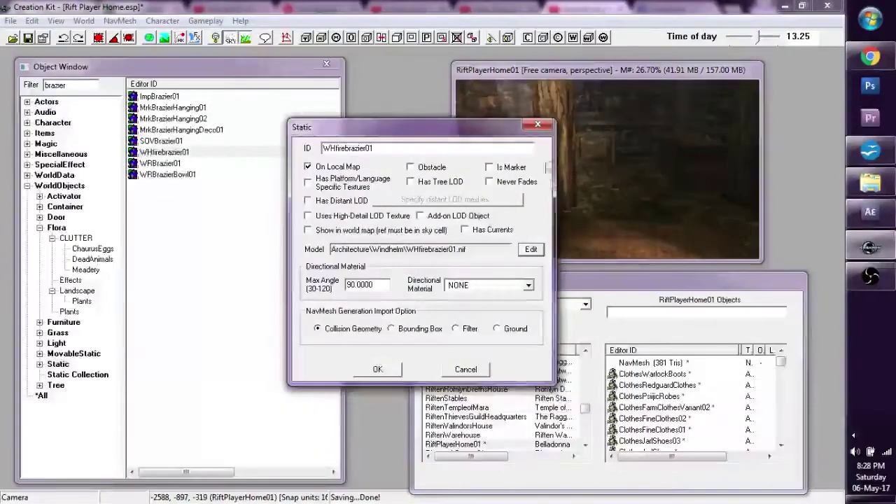
# Close the brazier record, filter the Object Window to 'aa_', and open AA_CustomeSmelter
pyautogui.click(539, 126)
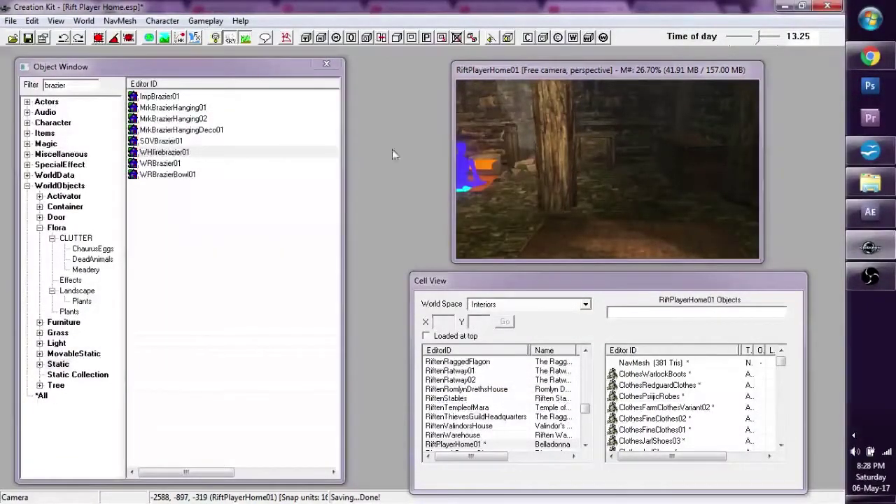
pyautogui.doubleClick(69, 87)
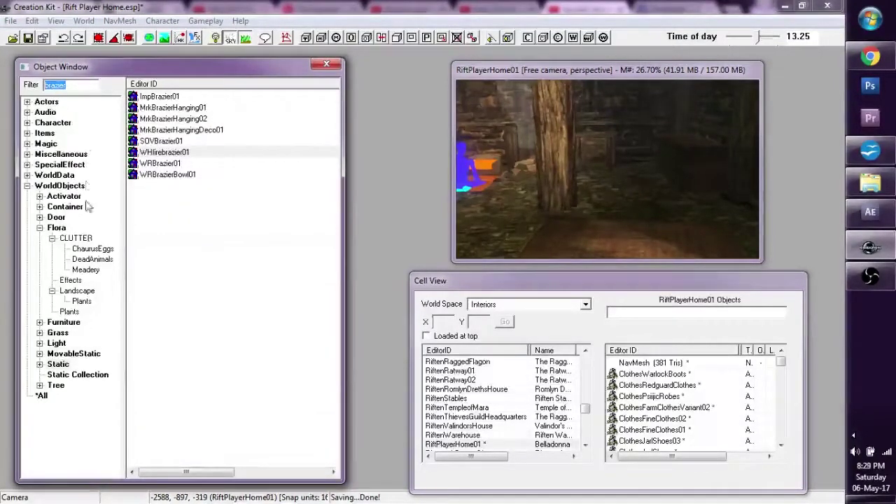
pyautogui.write('aaa')
pyautogui.click(42, 396)
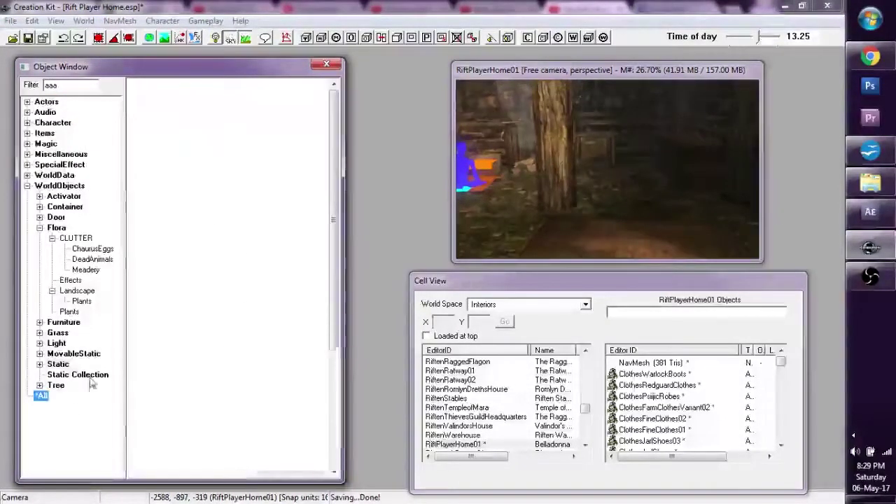
pyautogui.click(83, 85)
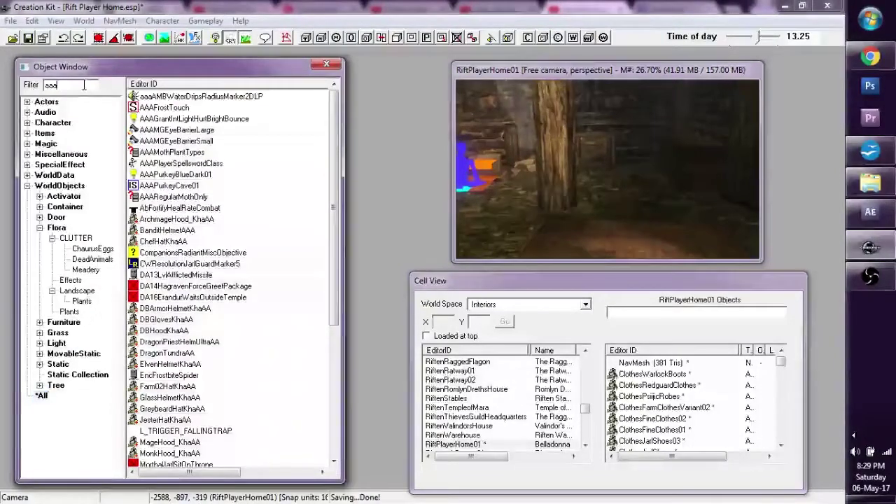
pyautogui.press('BackSpace')
pyautogui.write('_sm')
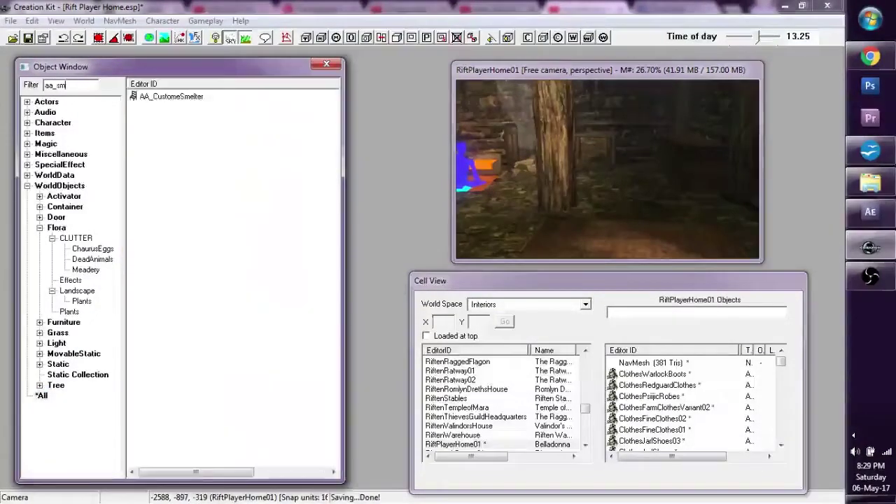
pyautogui.press('BackSpace')
pyautogui.press('BackSpace')
pyautogui.click(134, 97)
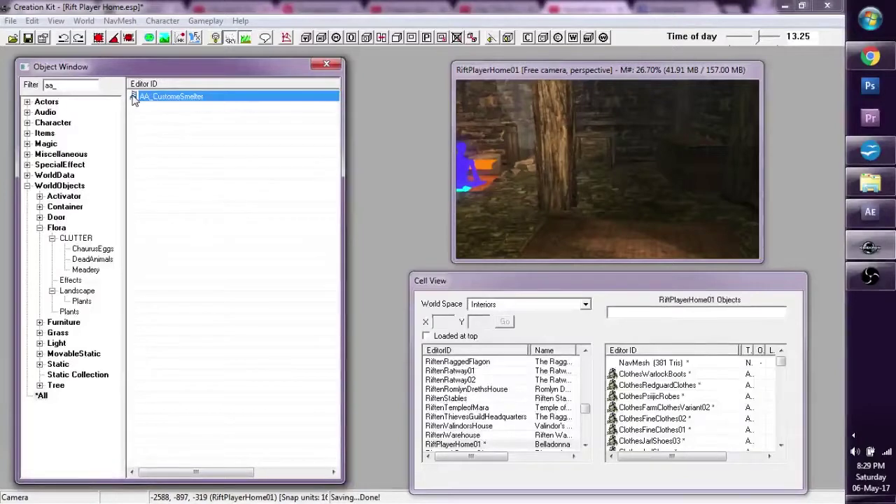
pyautogui.doubleClick(134, 98)
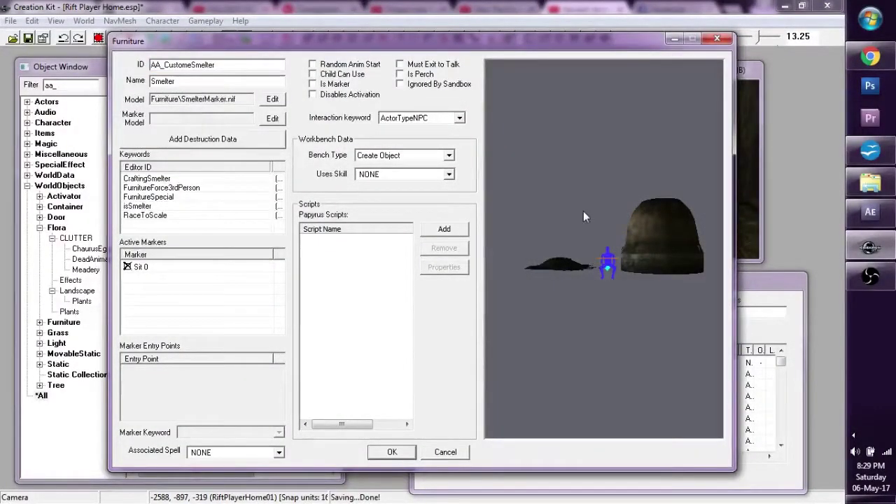
# Paste Architecture\Windhelm\WHfirebrazier01.nif as the furniture's new model file name
pyautogui.moveTo(583, 211)
pyautogui.mouseDown()
pyautogui.moveTo(642, 278)
pyautogui.moveTo(641, 264)
pyautogui.mouseUp()
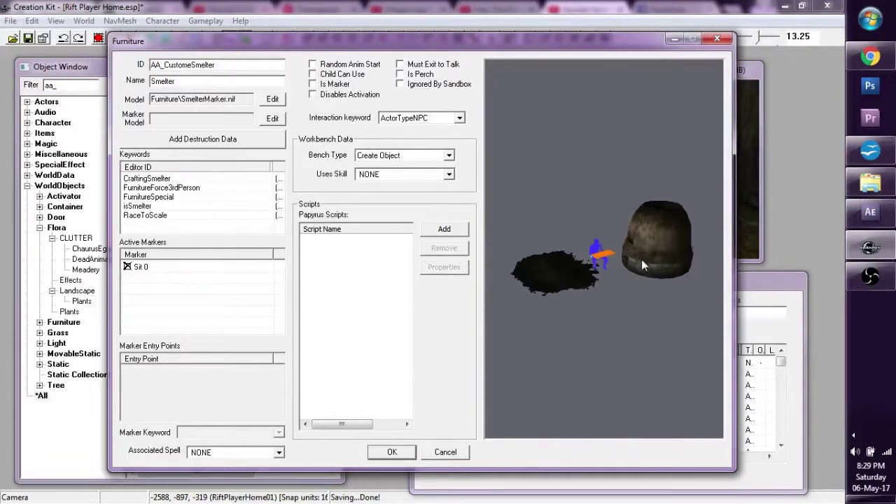
pyautogui.click(271, 100)
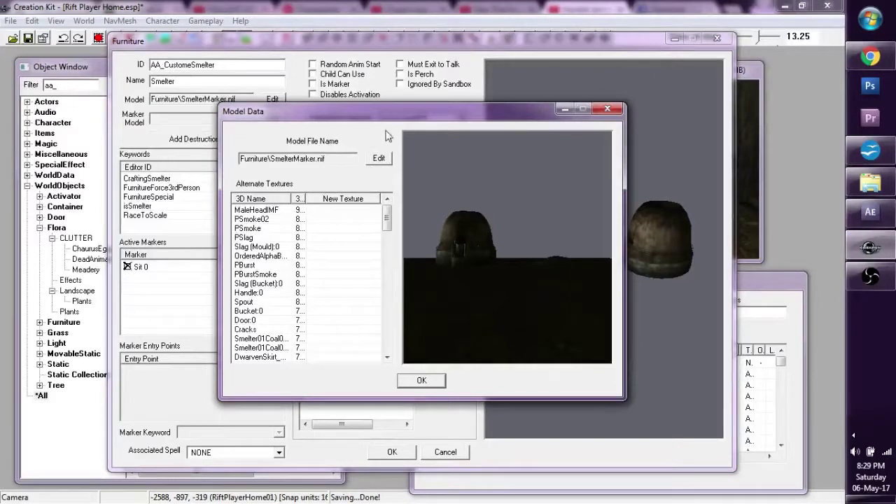
pyautogui.click(379, 159)
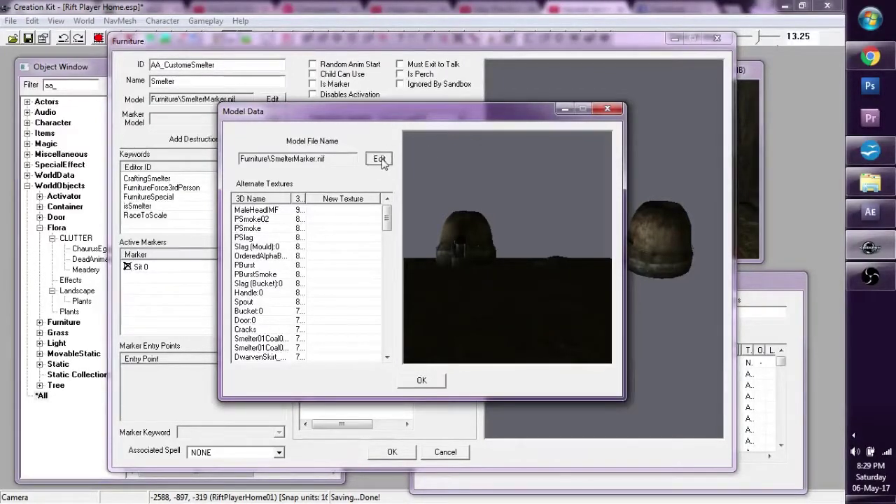
pyautogui.click(379, 159)
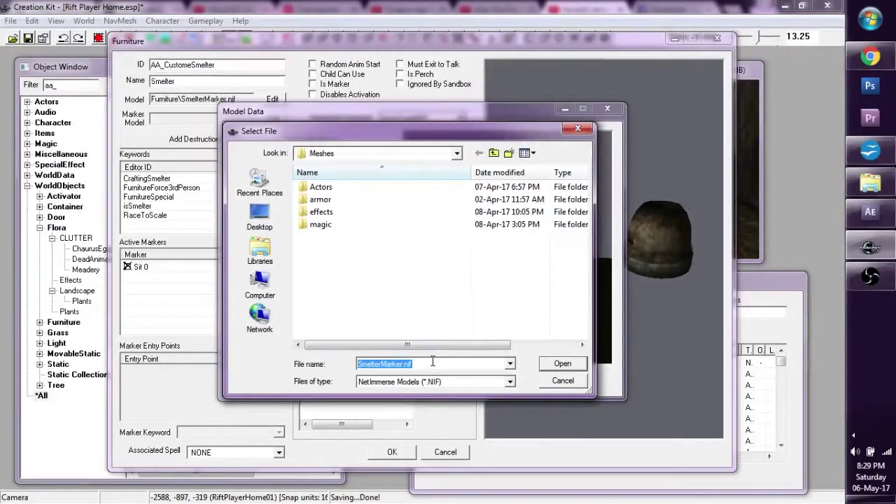
pyautogui.hotkey('ctrl', 'v')
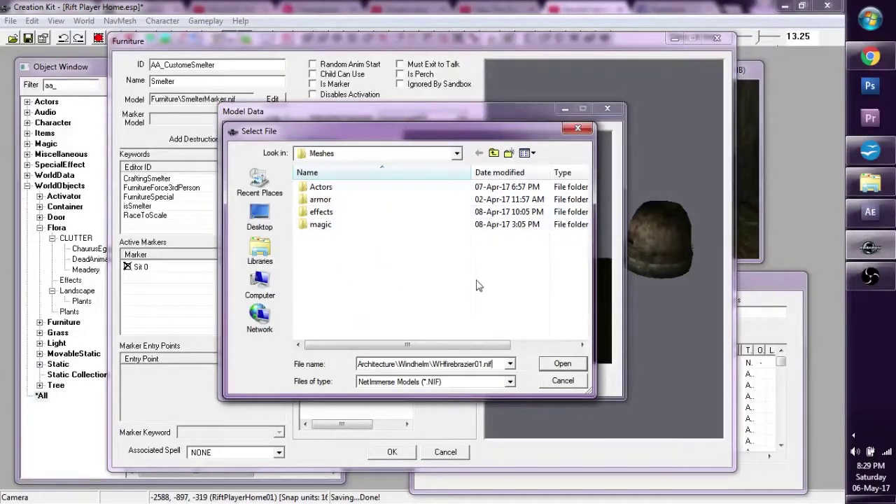
# Load WHfirebrazier01.nif as the model, accept it, and save the AA_CustomeSmelter record
pyautogui.click(564, 364)
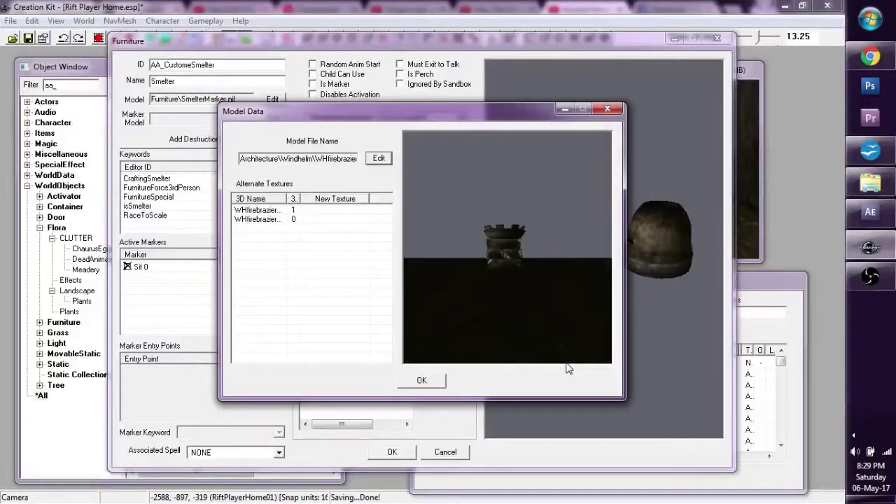
pyautogui.moveTo(455, 233); pyautogui.dragTo(524, 258)
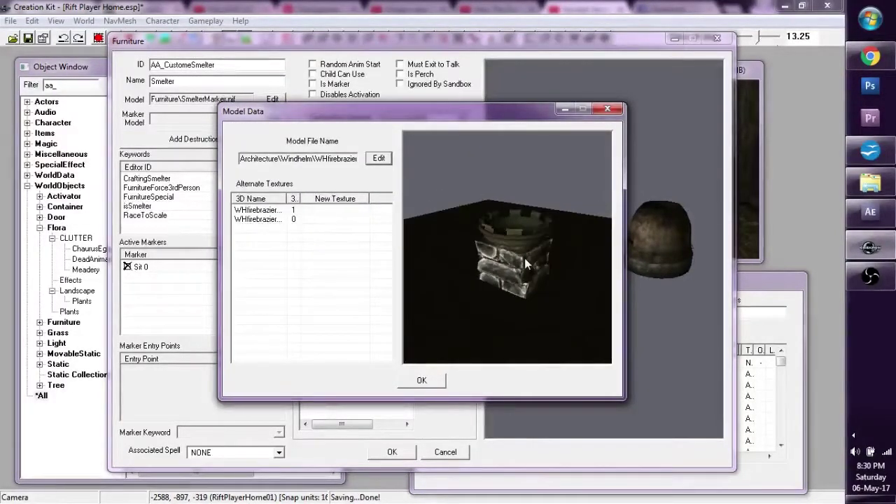
pyautogui.click(422, 380)
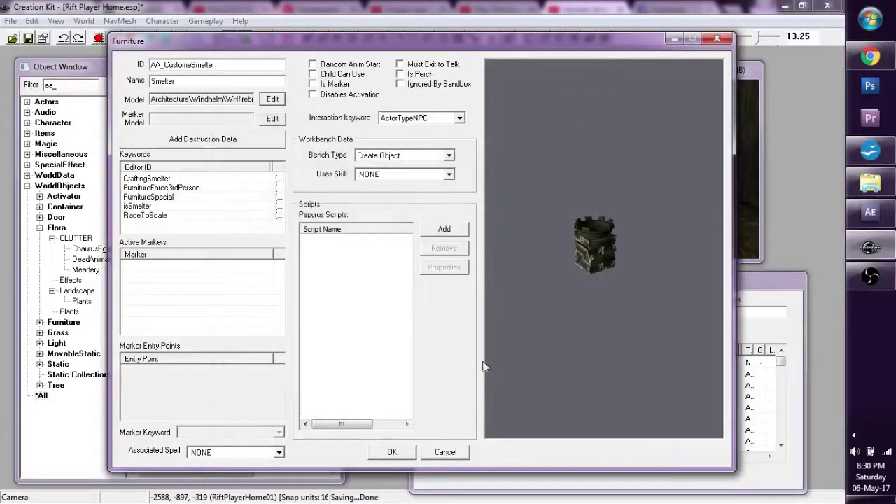
pyautogui.moveTo(529, 285); pyautogui.dragTo(565, 221)
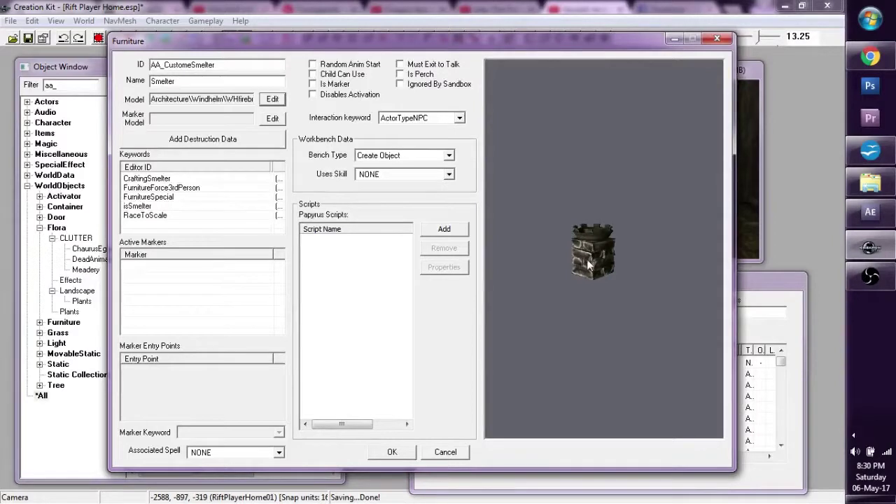
pyautogui.click(394, 452)
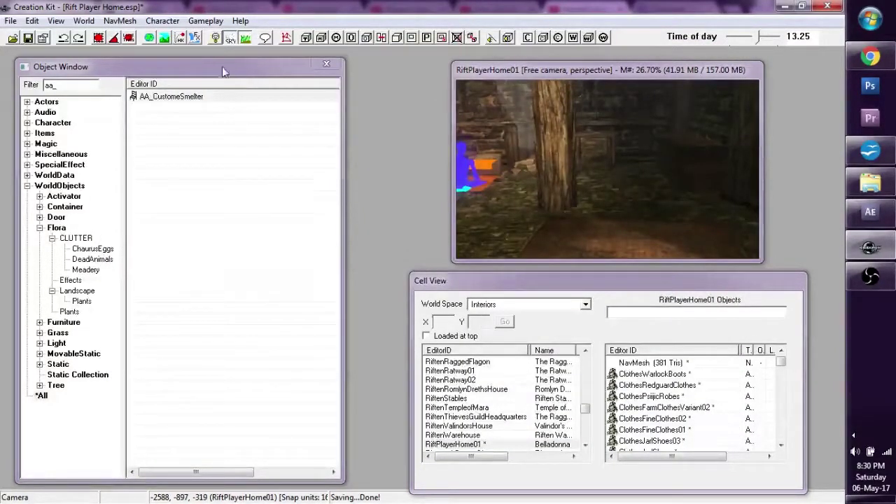
# Reopen AA_CustomeSmelter, check the brazier preview, and narrow the Keywords name column to show IDs
pyautogui.click(210, 98)
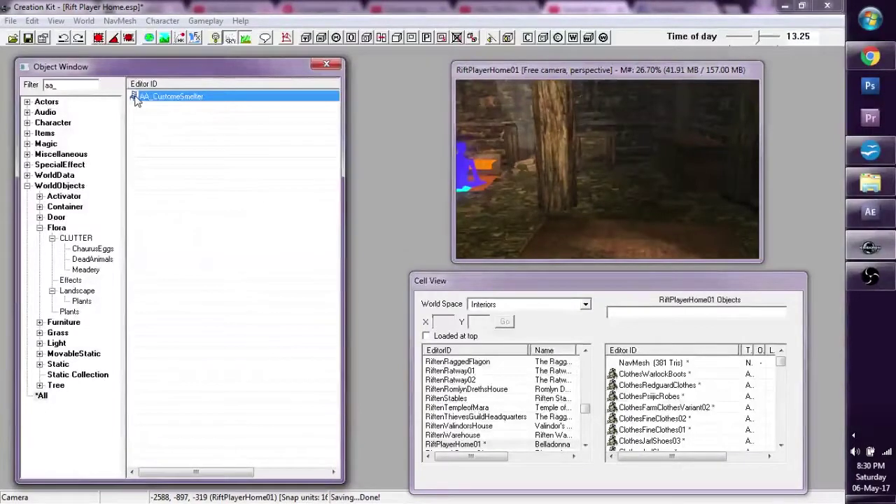
pyautogui.doubleClick(137, 100)
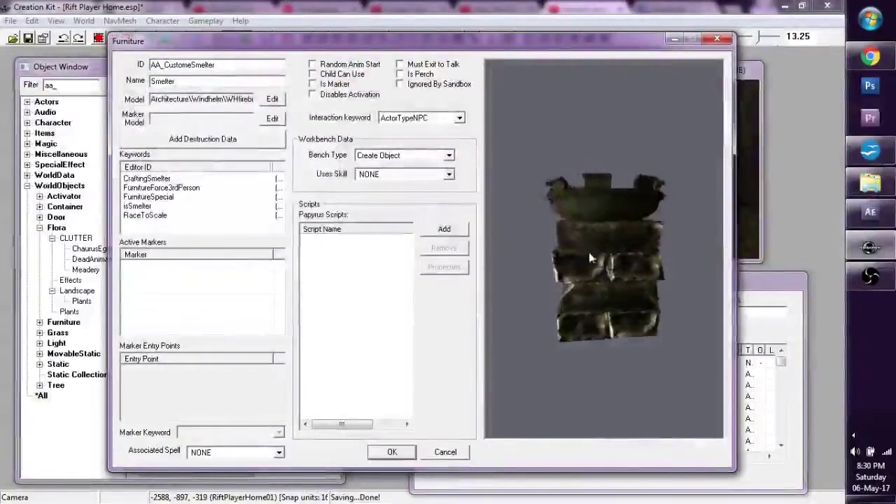
pyautogui.moveTo(589, 252); pyautogui.dragTo(520, 256)
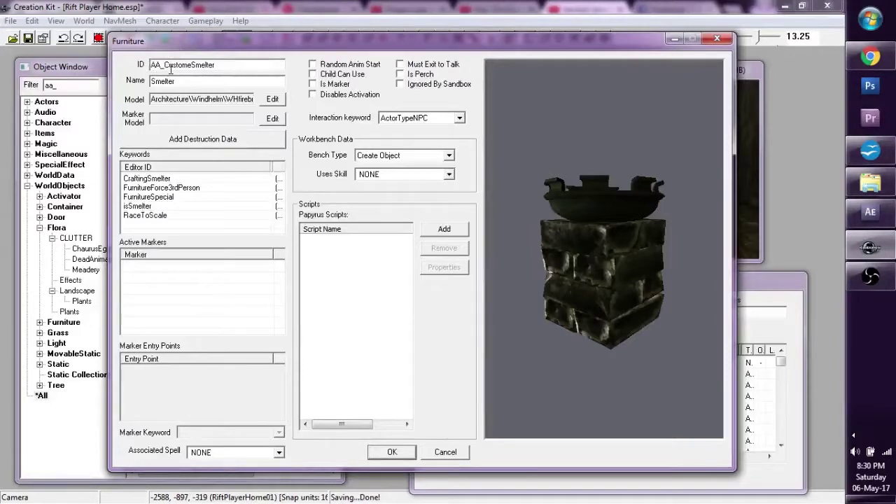
pyautogui.moveTo(195, 44); pyautogui.dragTo(237, 48)
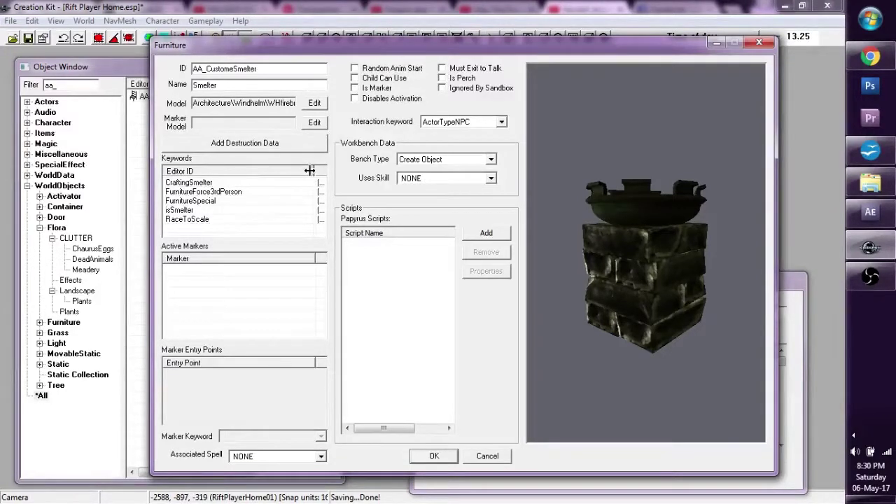
pyautogui.moveTo(309, 171); pyautogui.dragTo(267, 170)
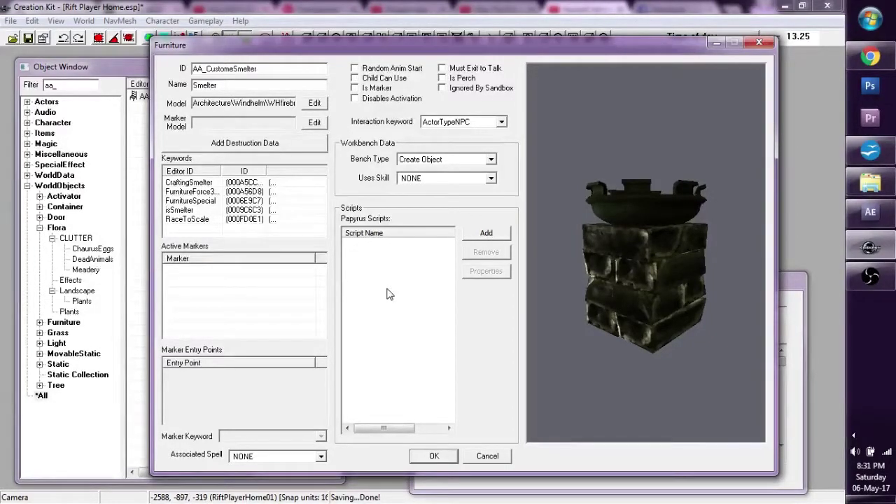
pyautogui.moveTo(655, 252)
pyautogui.mouseDown()
pyautogui.moveTo(640, 282)
pyautogui.moveTo(534, 257)
pyautogui.moveTo(500, 269)
pyautogui.moveTo(553, 290)
pyautogui.moveTo(608, 285)
pyautogui.moveTo(657, 264)
pyautogui.mouseUp()
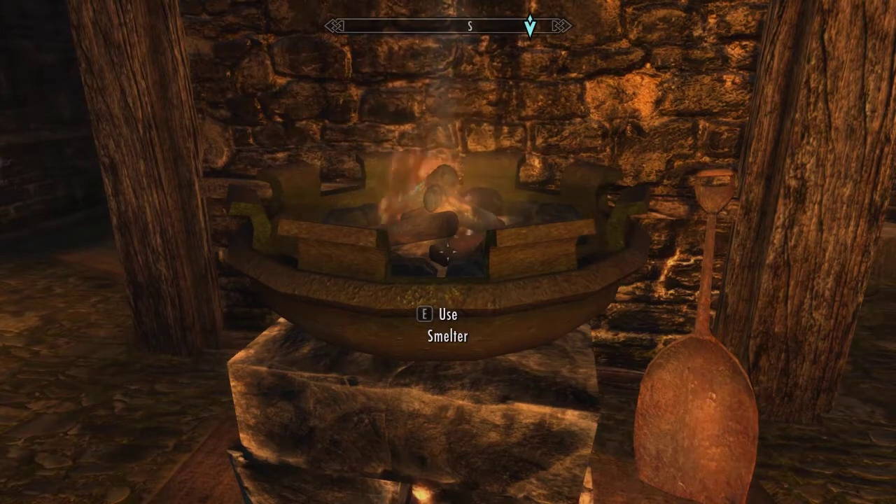
# Walk to the brazier smelter in the Riften house and open its Smelter menu
pyautogui.press('s')
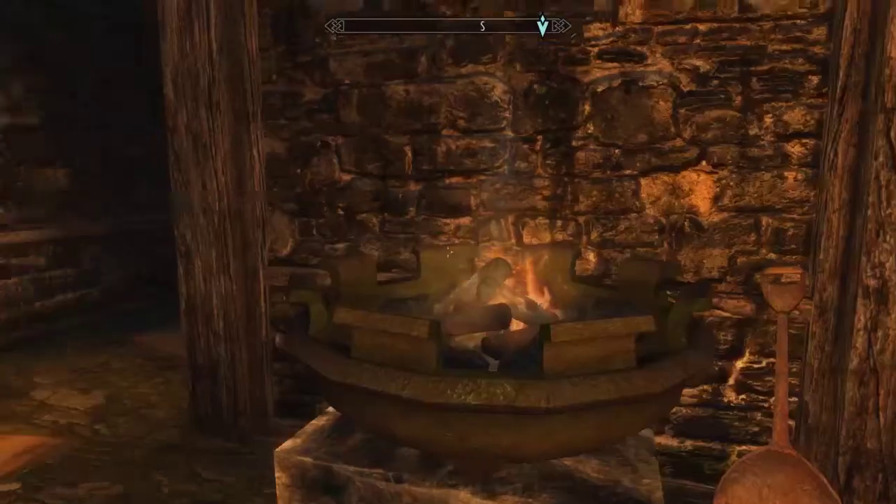
pyautogui.press('w')
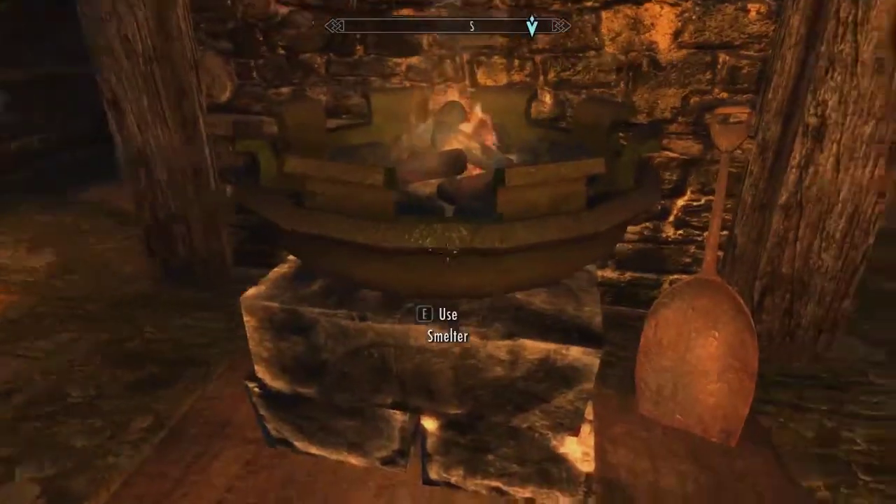
pyautogui.press('e')
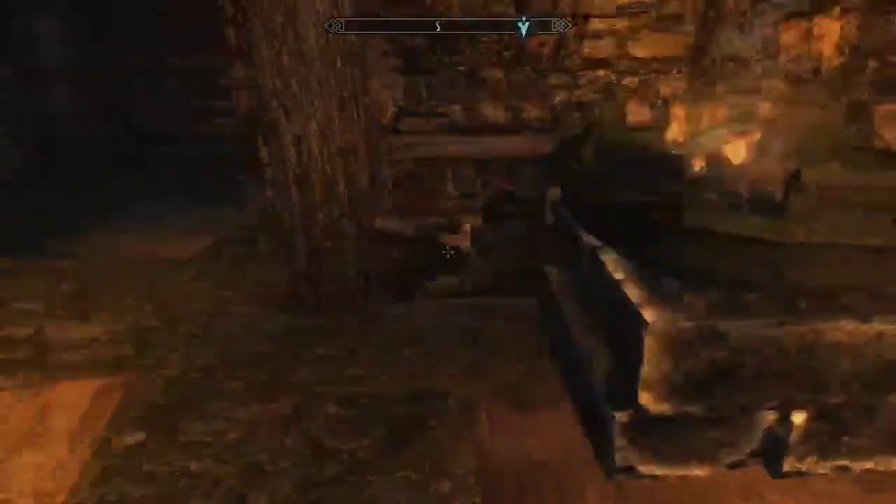
pyautogui.press('w')
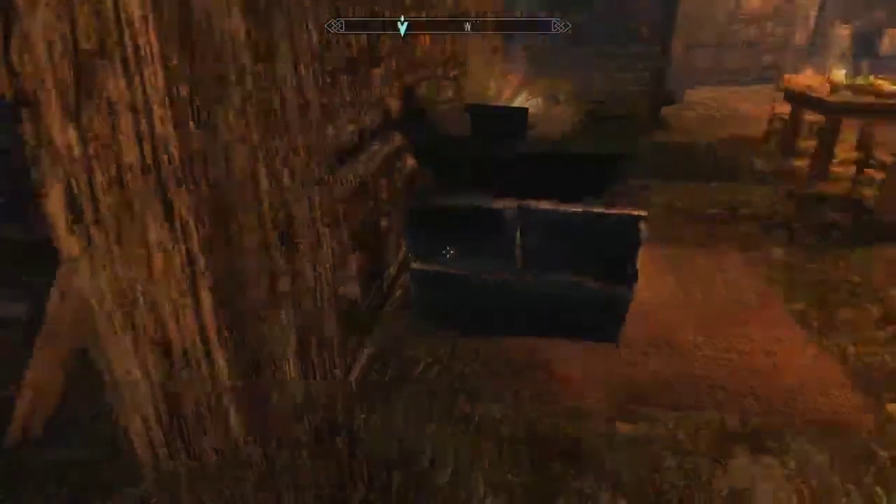
pyautogui.press('w')
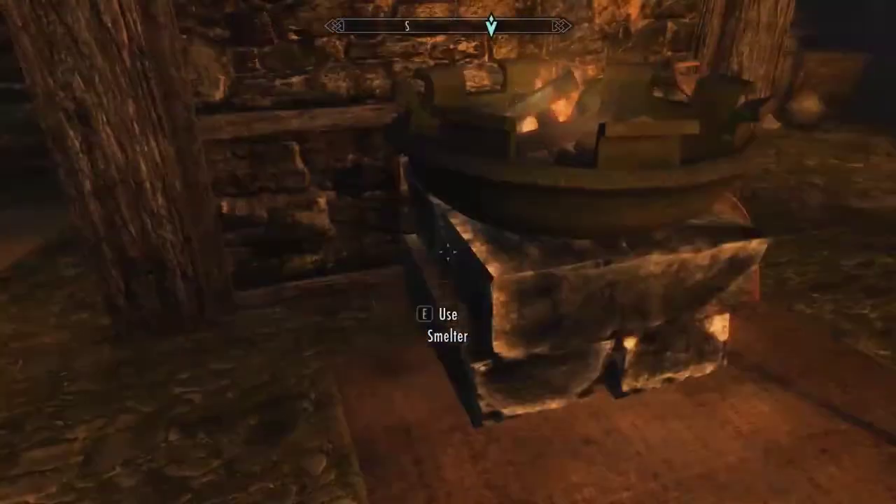
pyautogui.press('s')
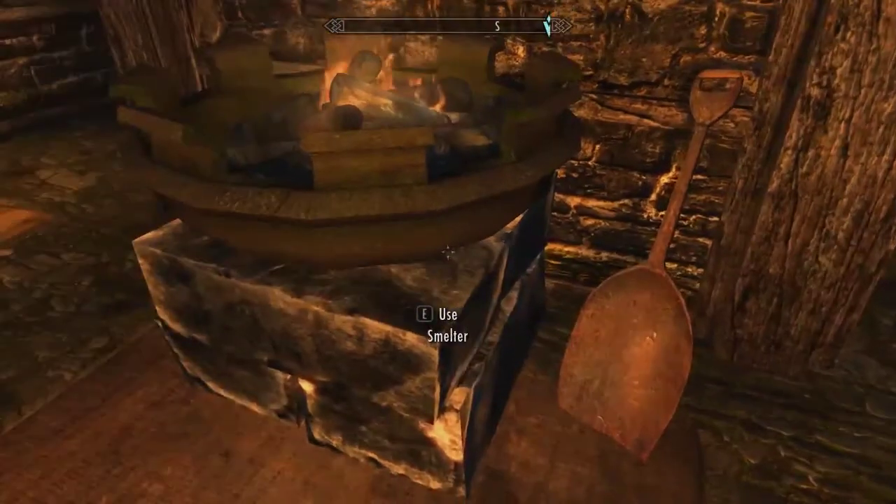
pyautogui.press('w')
pyautogui.press('e')
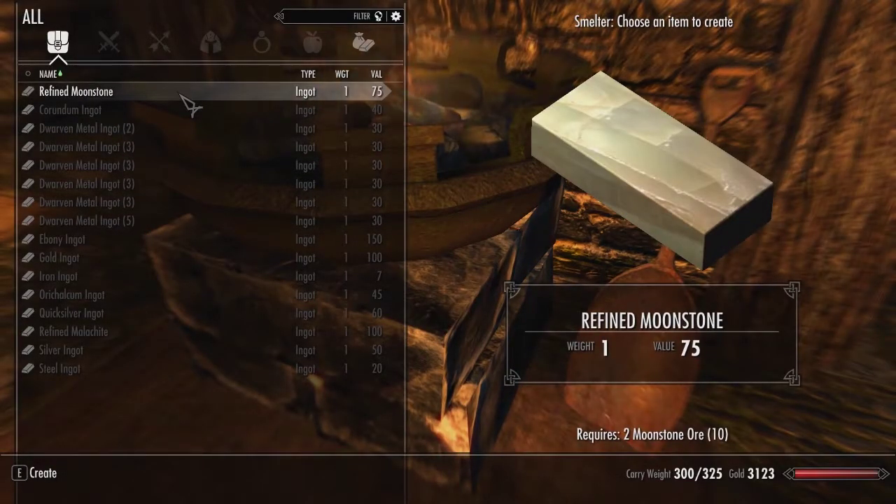
# Smelt three Refined Moonstone from Moonstone Ore
pyautogui.click(182, 97)
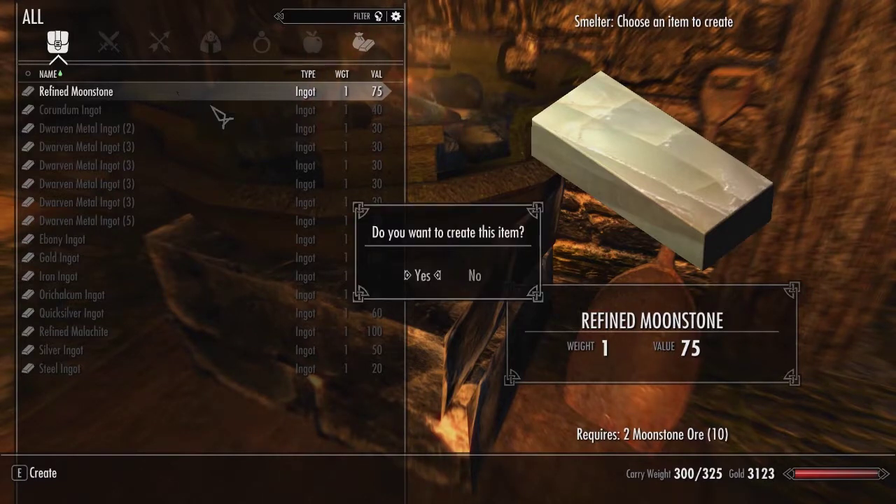
pyautogui.click(438, 287)
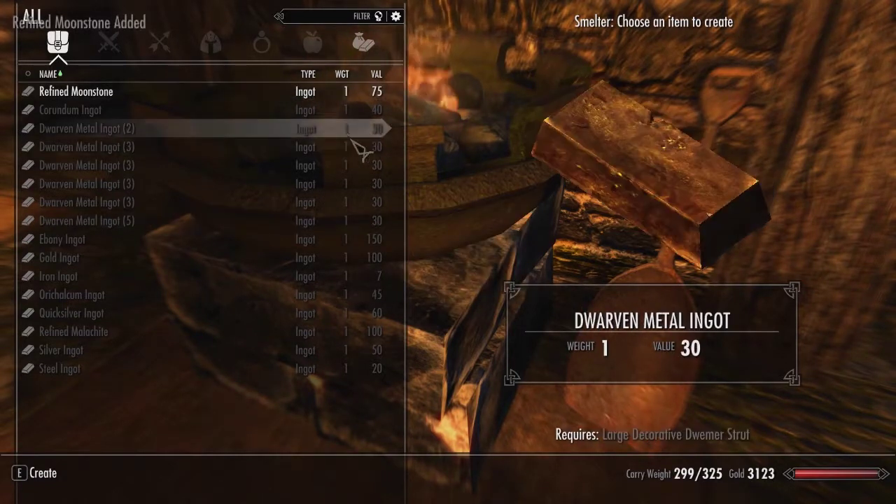
pyautogui.click(291, 96)
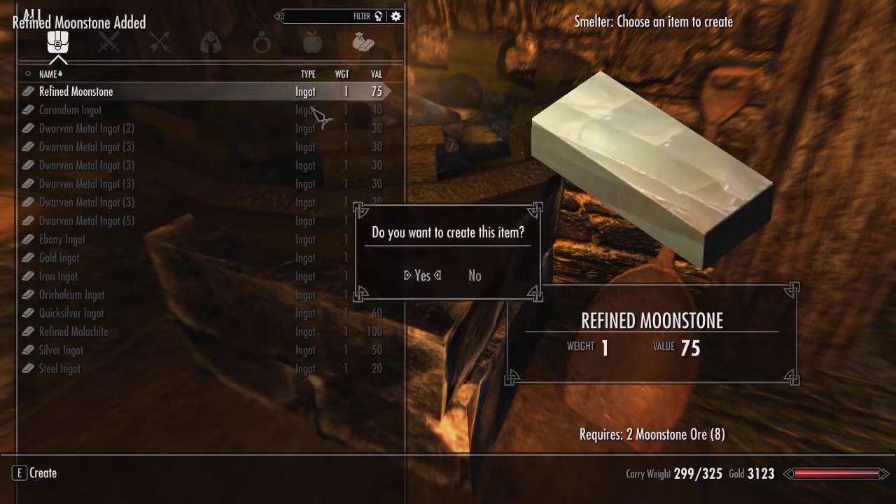
pyautogui.click(430, 273)
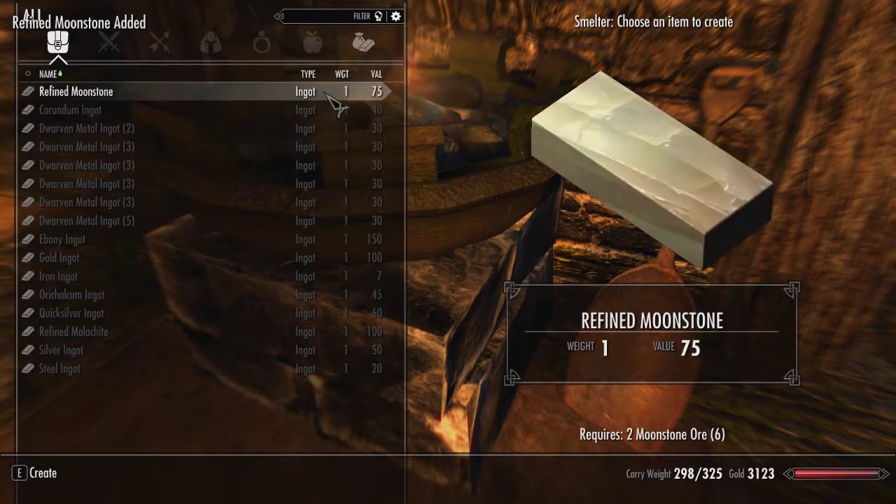
pyautogui.click(336, 94)
pyautogui.click(431, 277)
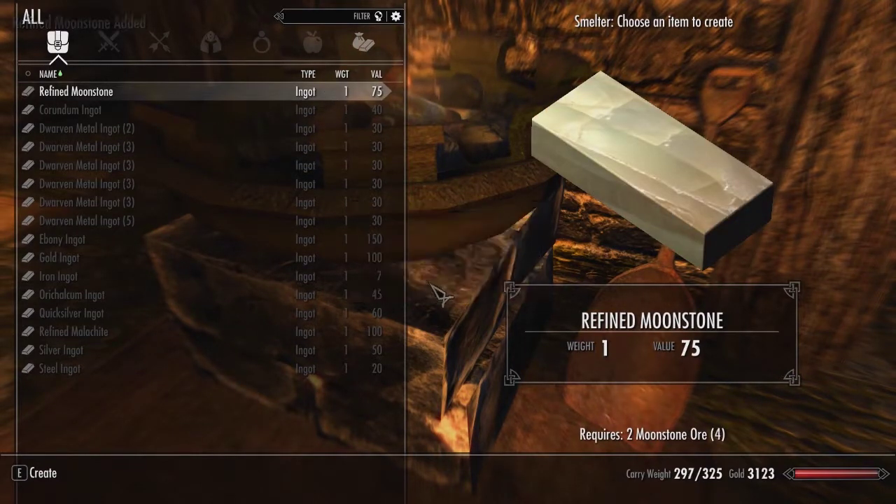
# Exit the Smelter menu and open the character inventory
pyautogui.press('Tab')
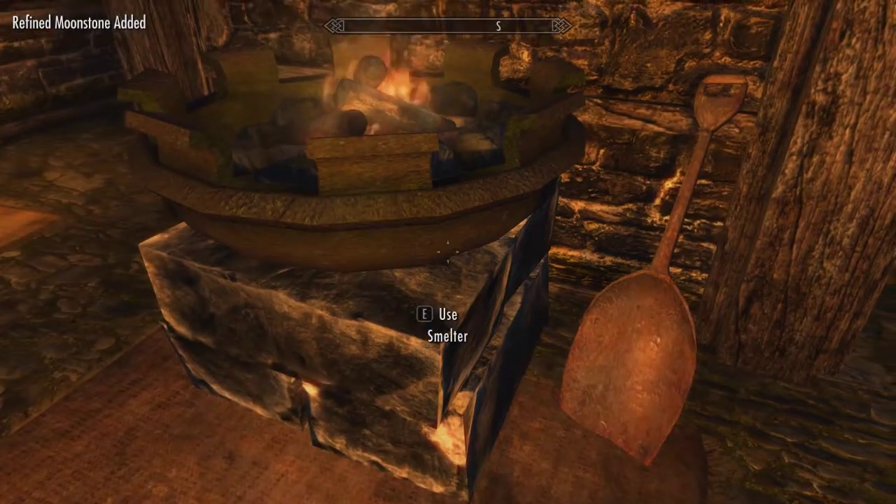
pyautogui.press('w')
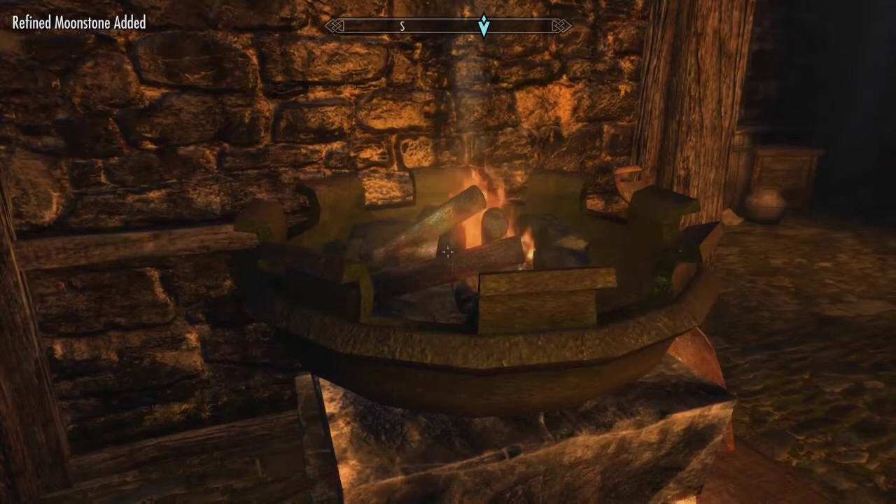
pyautogui.press('Tab')
pyautogui.click(530, 270)
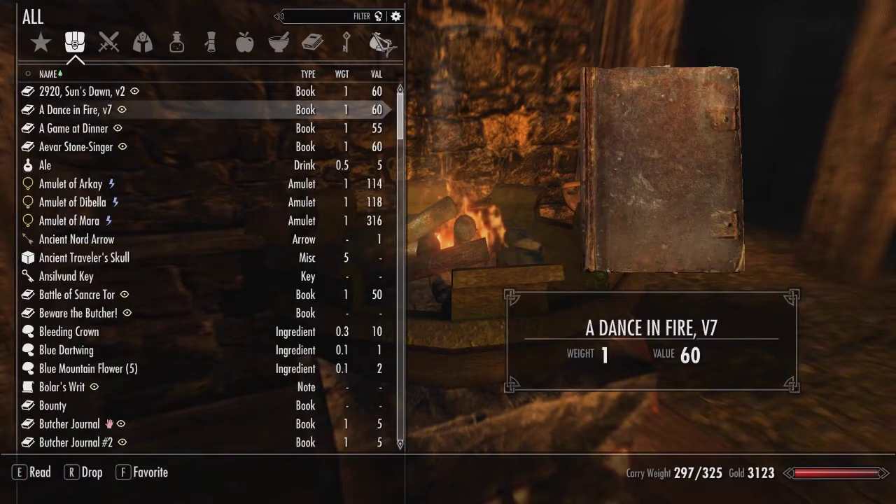
pyautogui.click(378, 43)
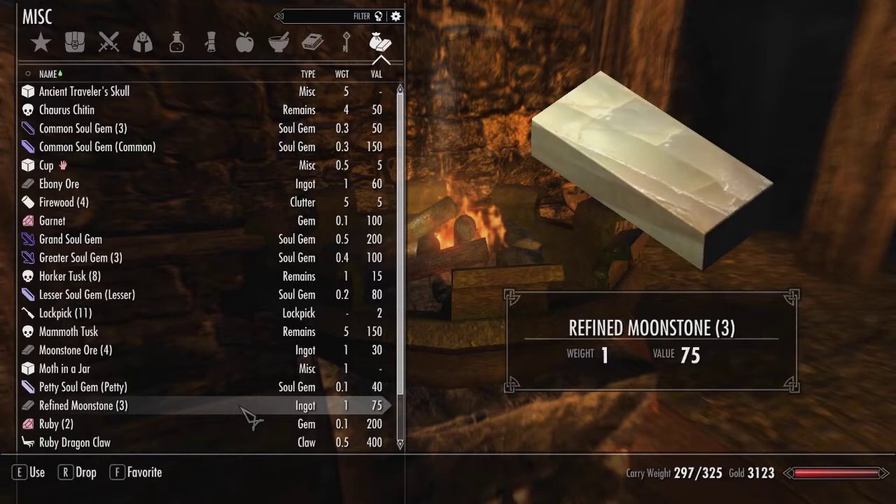
pyautogui.press('Tab')
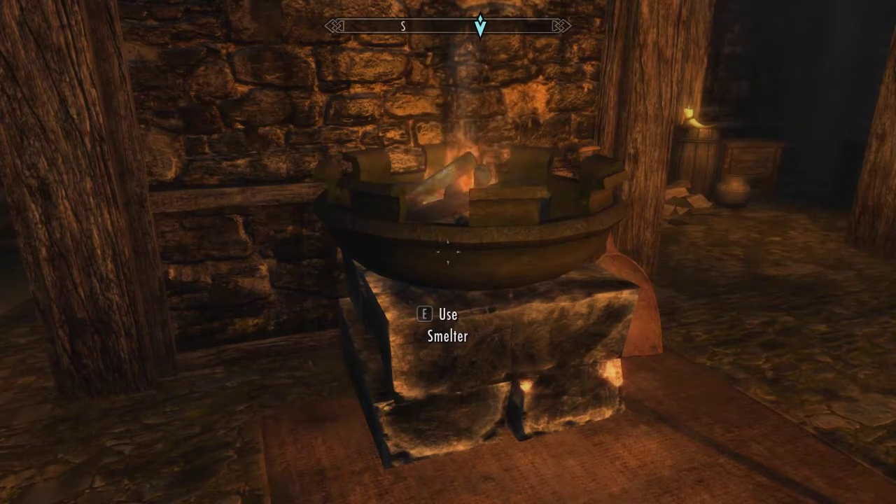
pyautogui.press('s')
pyautogui.press('e')
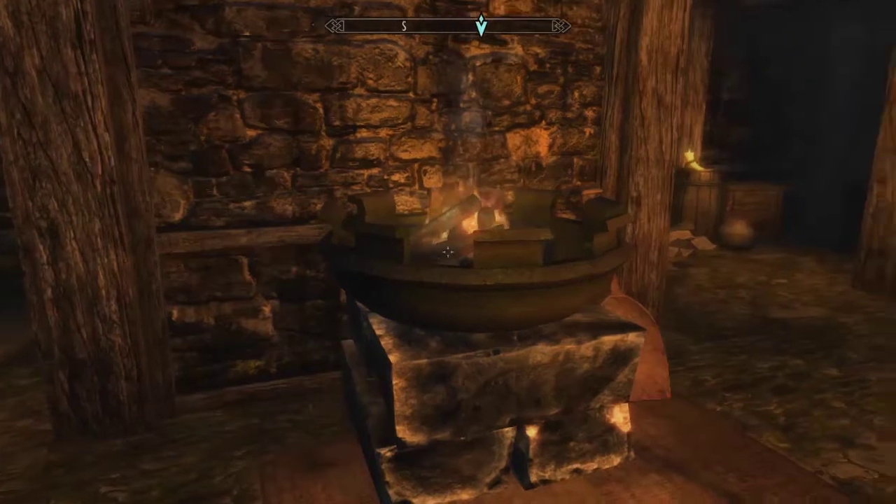
pyautogui.press('Tab')
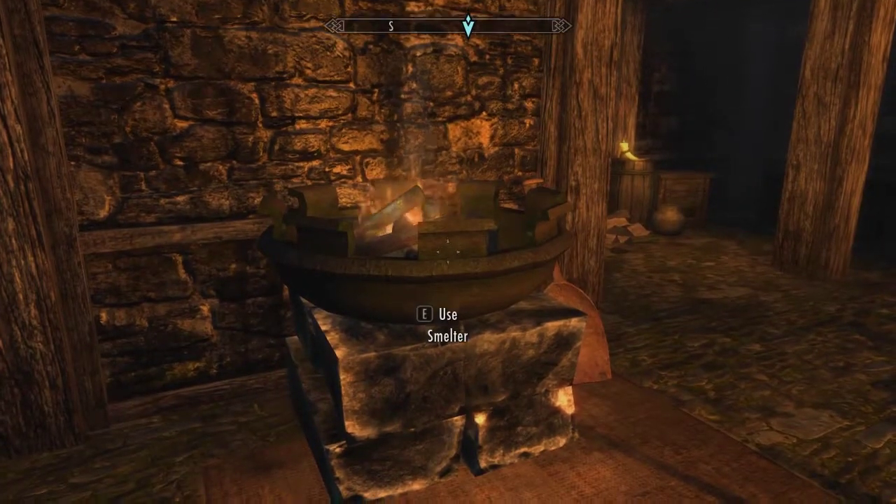
pyautogui.press('d')
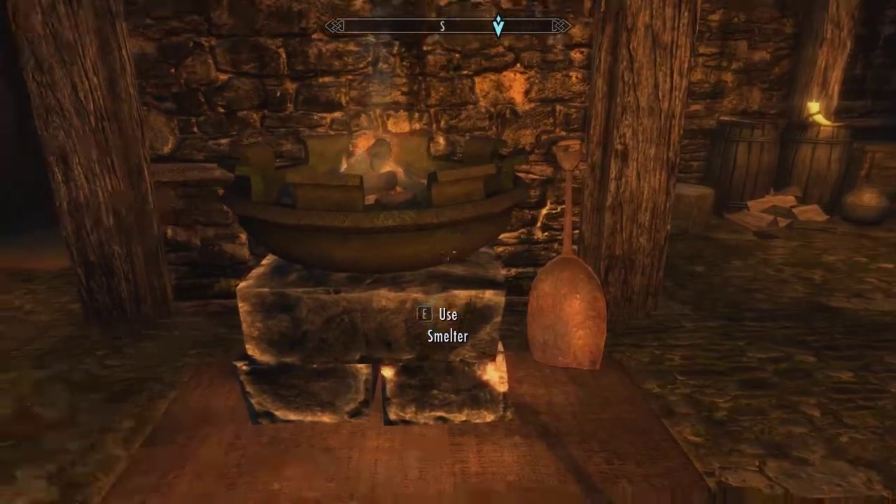
pyautogui.press('w')
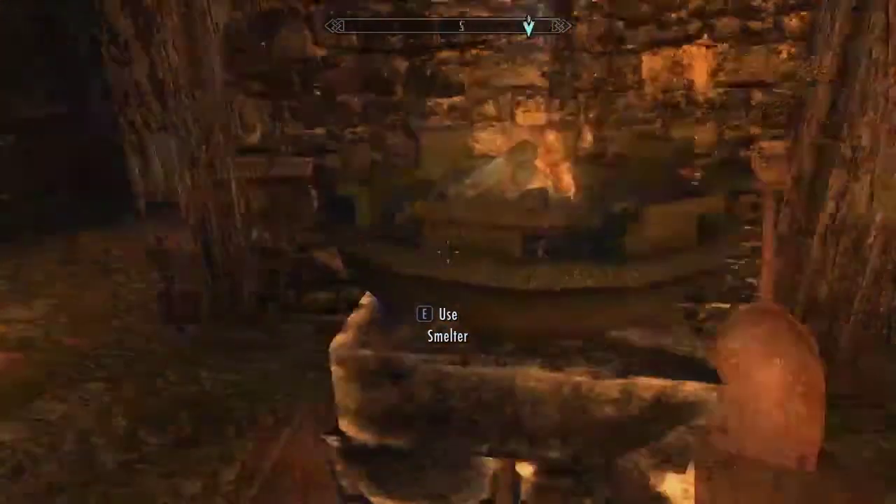
pyautogui.press('s')
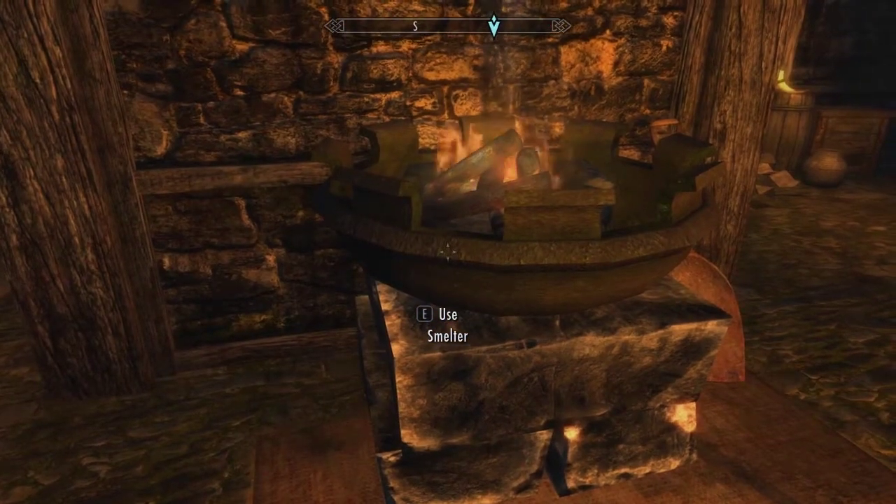
pyautogui.press('s')
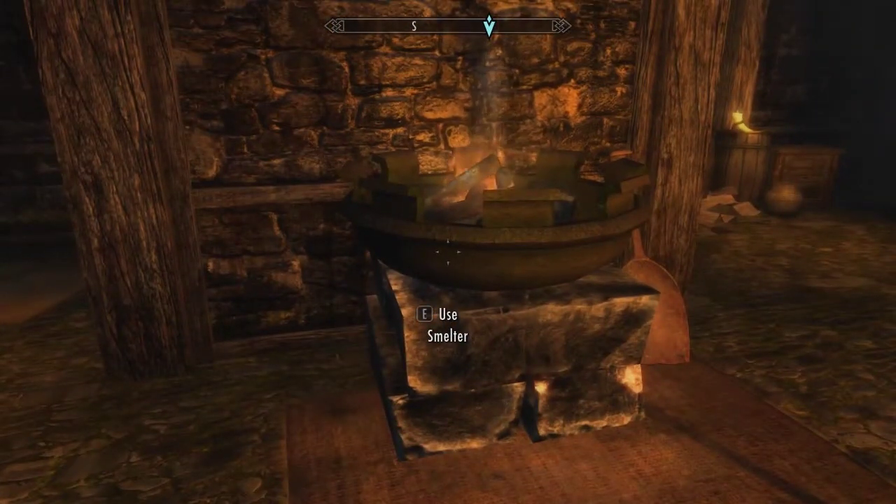
pyautogui.press('w')
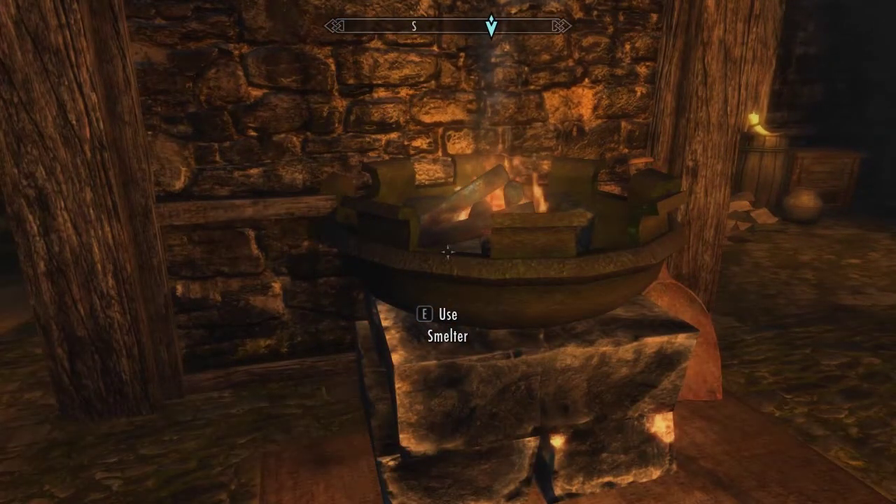